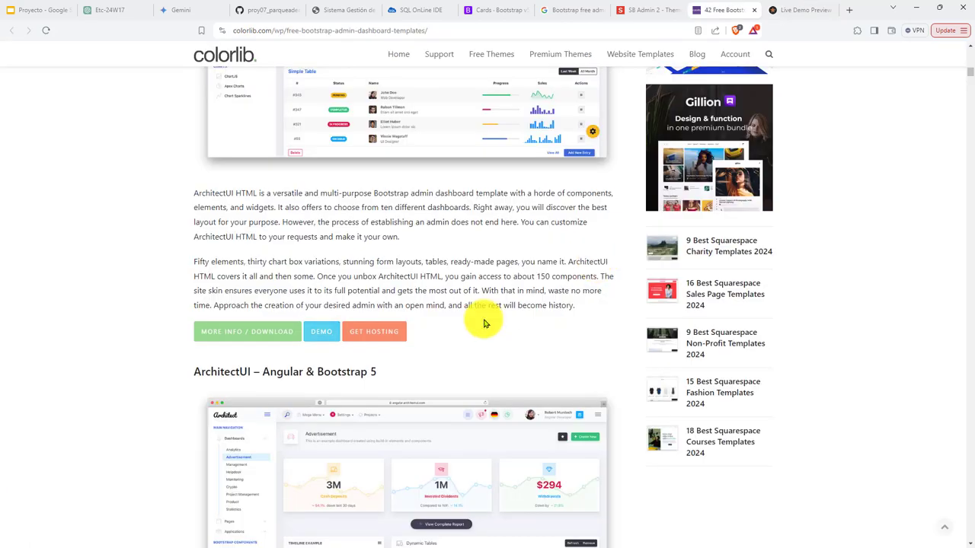
- Review the ArchitectUI HTML details page from the Colorlib list, closing both the ArchitectUI and Colorlib pages when done
click(251, 335)
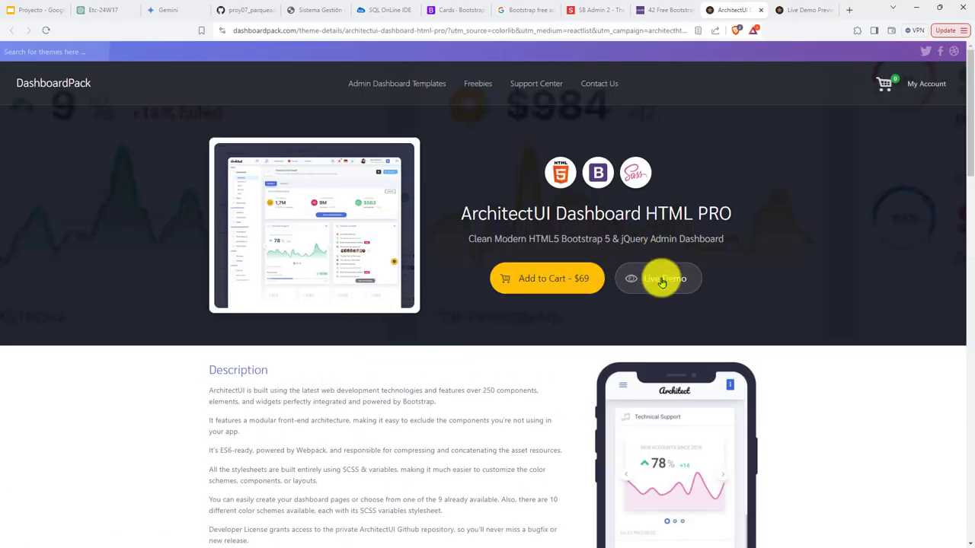
scroll(605, 316, down, 10)
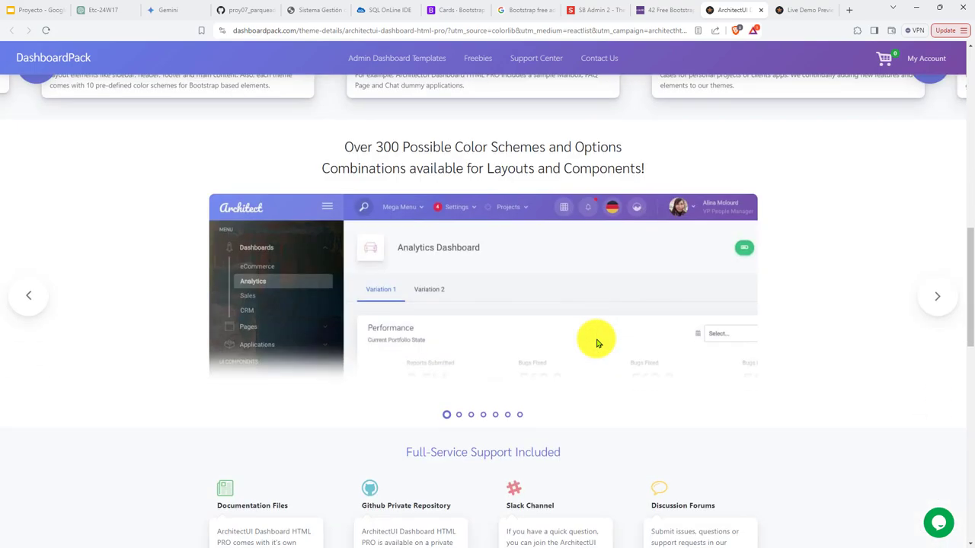
scroll(594, 338, up, 10)
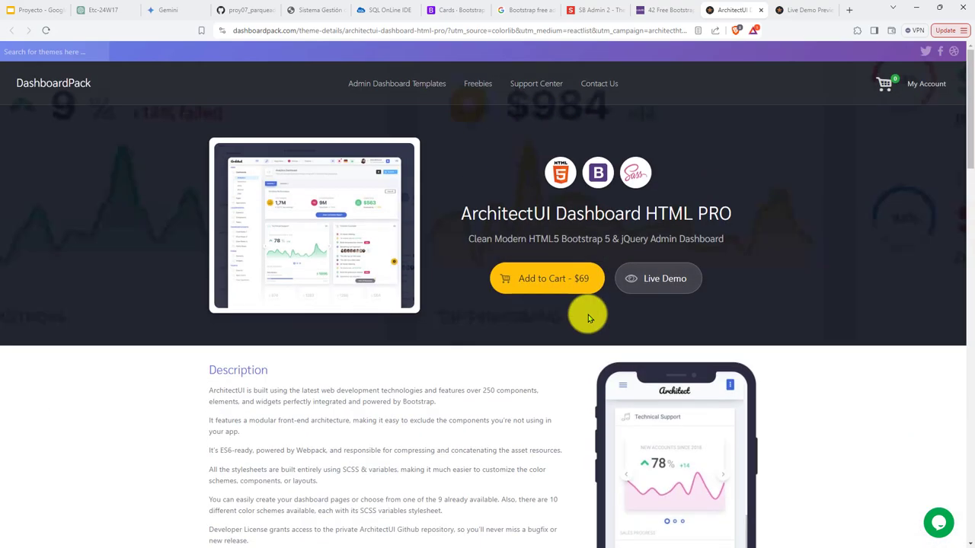
click(761, 11)
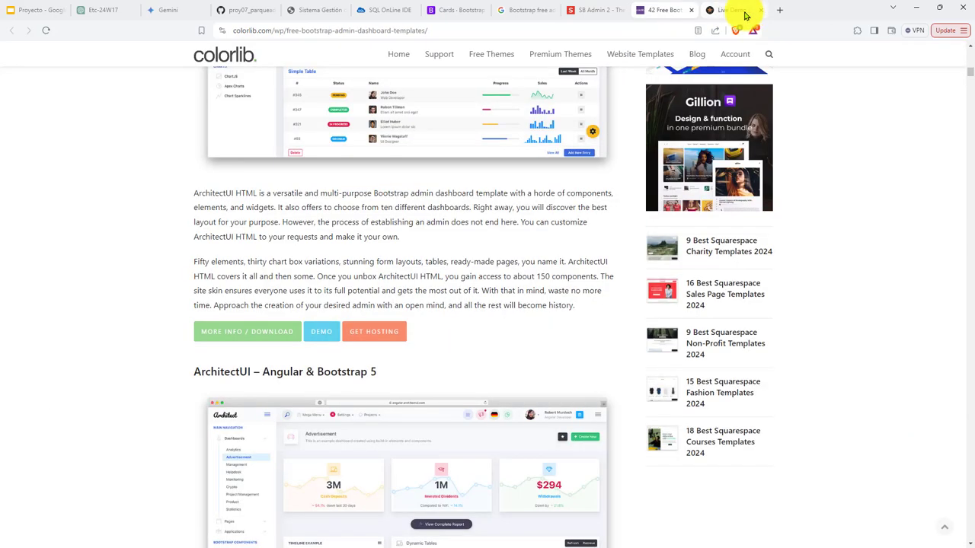
click(692, 11)
- Return to the "Bootstrap free admin templates HTML" search results and open CSS Author's "100+ Best Free Bootstrap Admin Templates" article
click(524, 13)
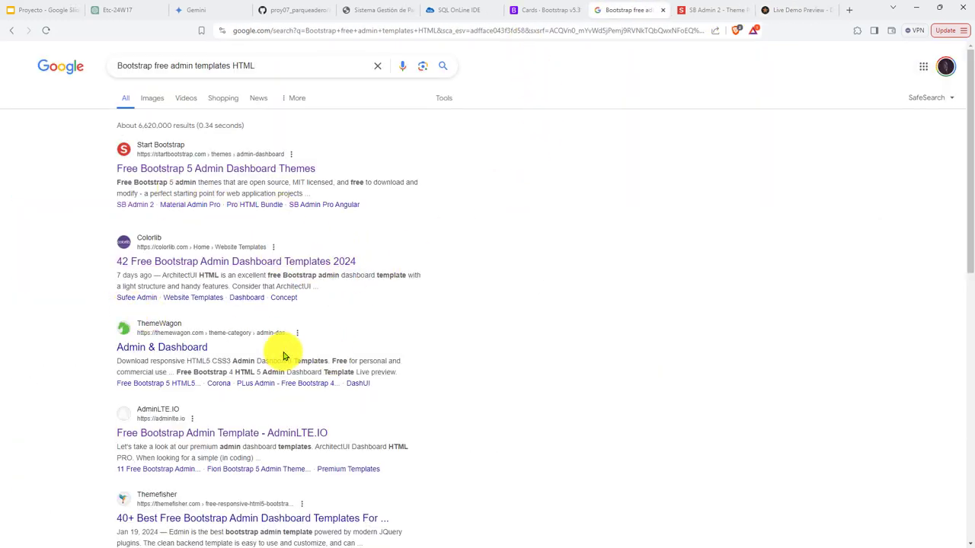
scroll(218, 404, down, 2)
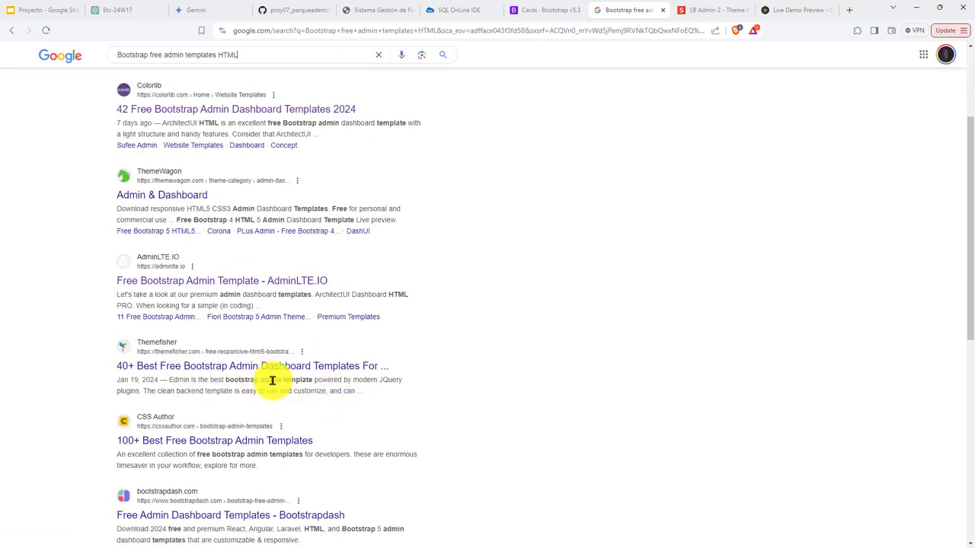
middle_click(245, 441)
click(637, 12)
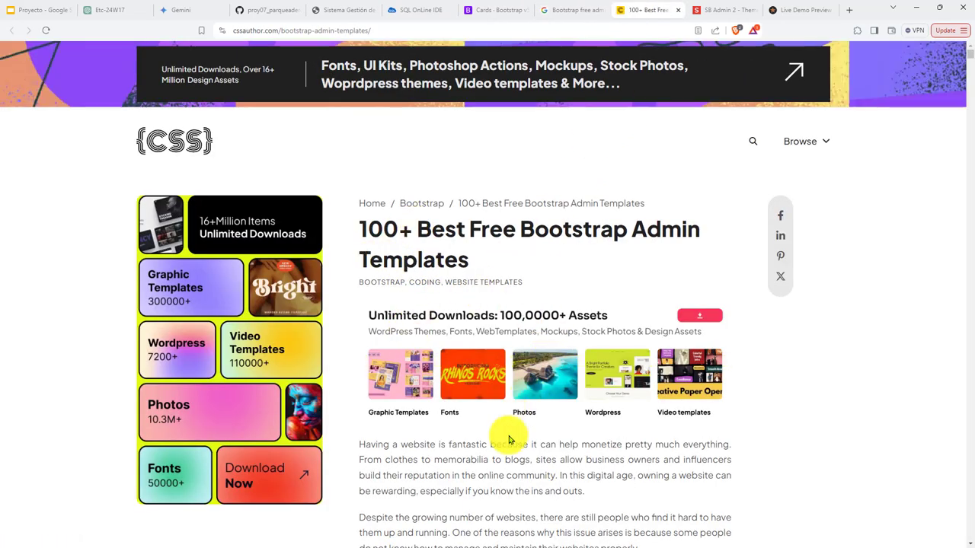
- Find the Sneat Bootstrap 5 Laravel template in the CSS Author list and examine its live demo dashboard
scroll(510, 439, down, 15)
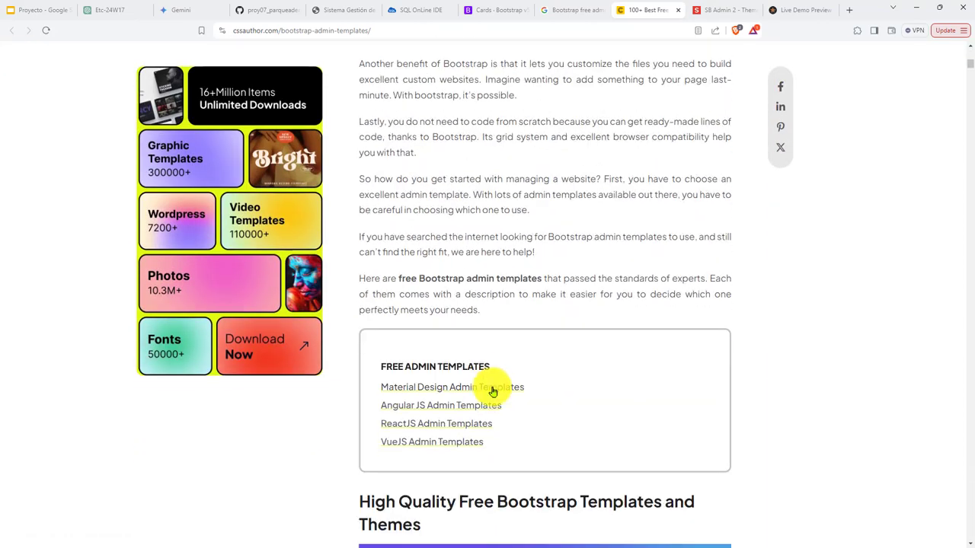
scroll(493, 391, down, 9)
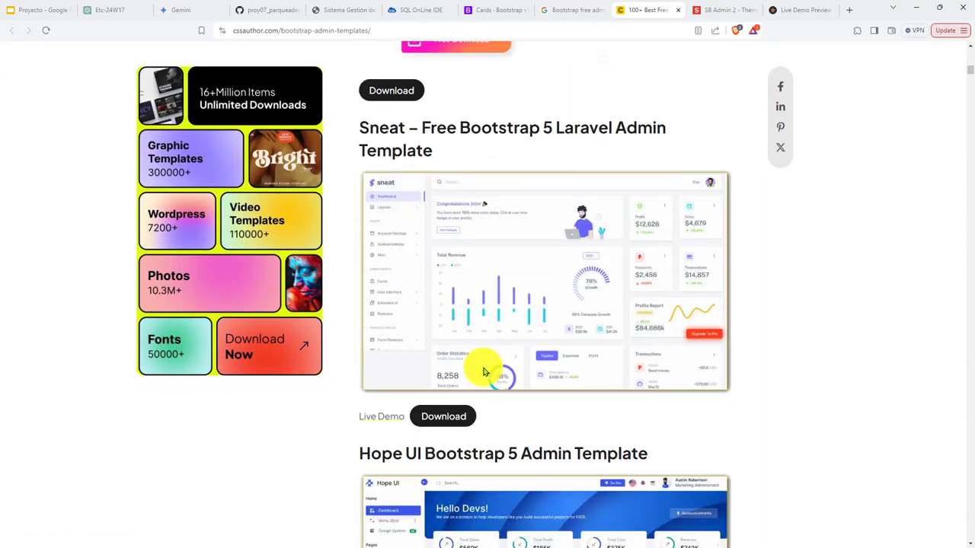
click(436, 416)
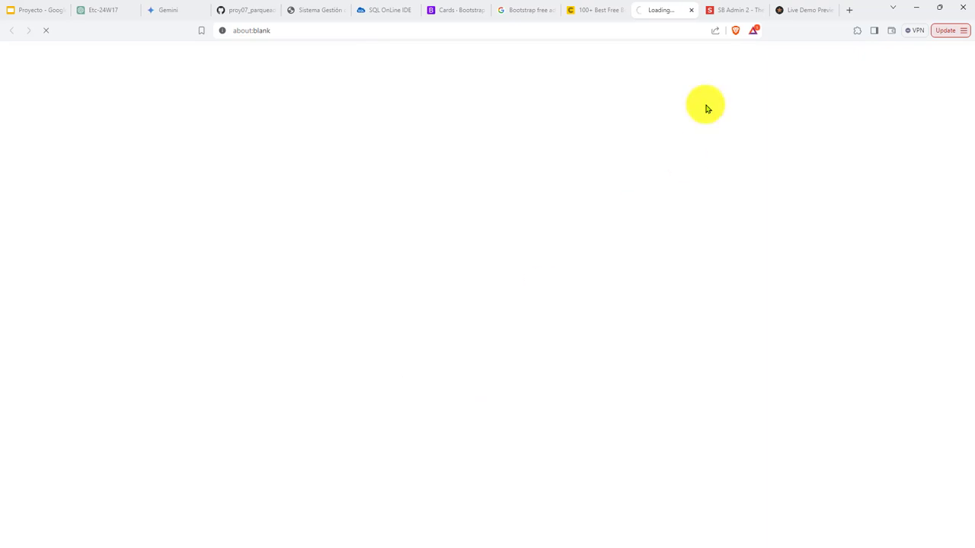
key(ctrl+shift+Tab)
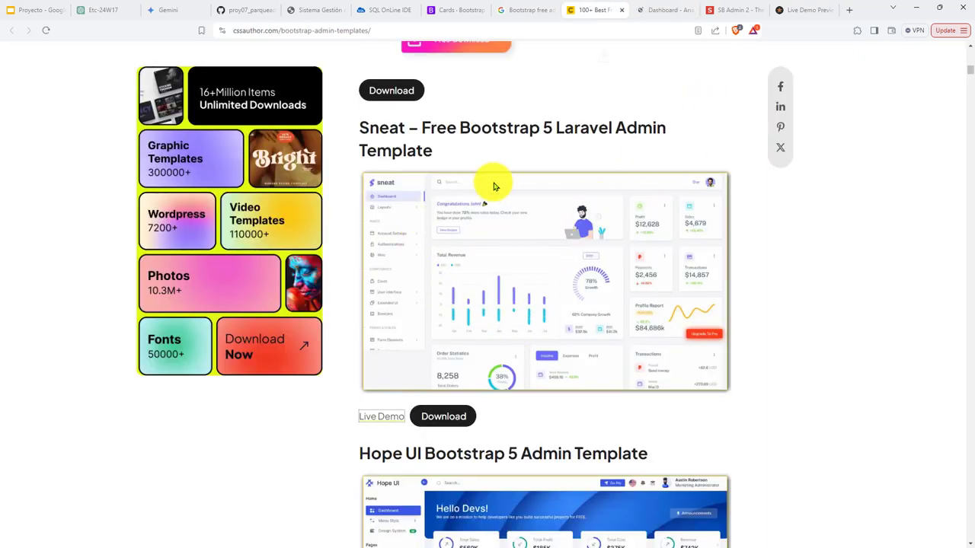
key(ctrl+Tab)
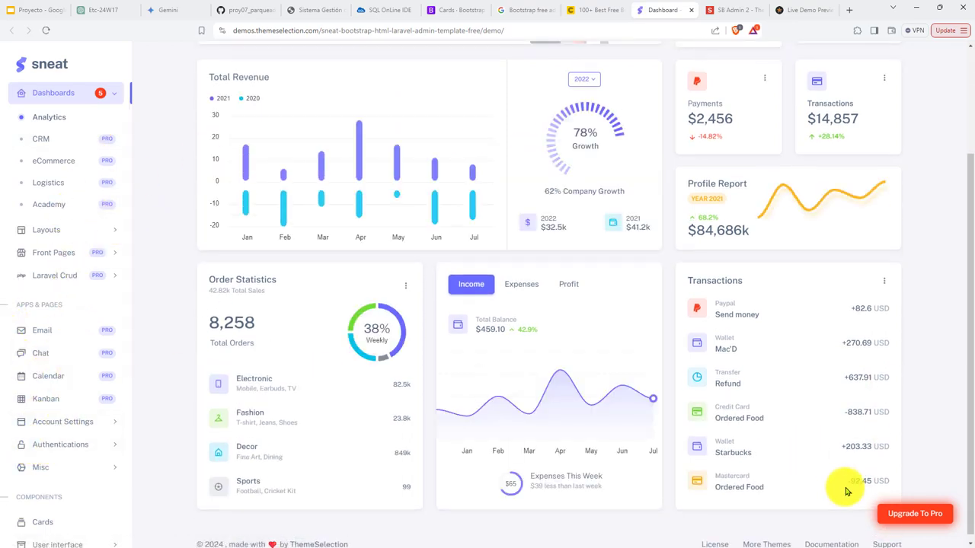
key(ctrl+shift+Tab)
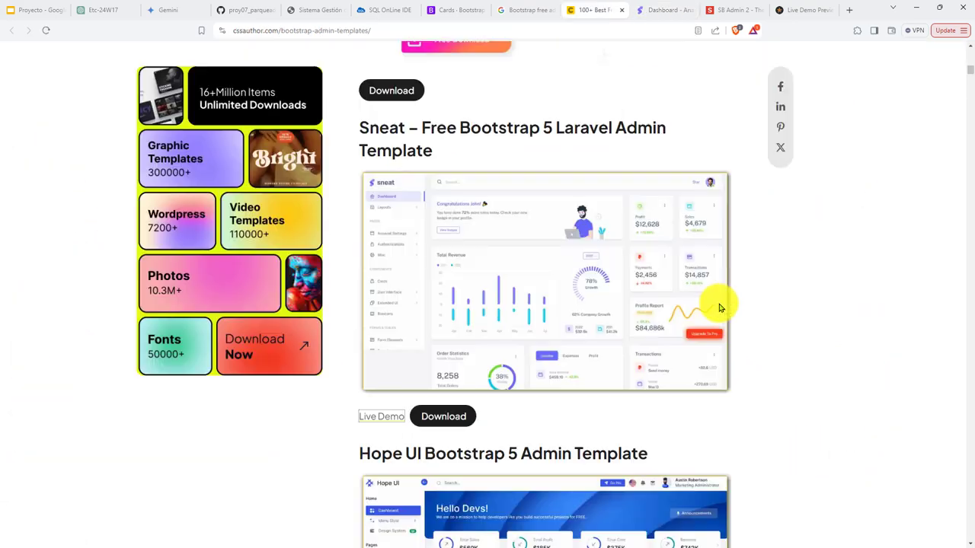
- Open the free Sneat template's download page and check the Pro version's license options, closing the Pro page when done
click(385, 418)
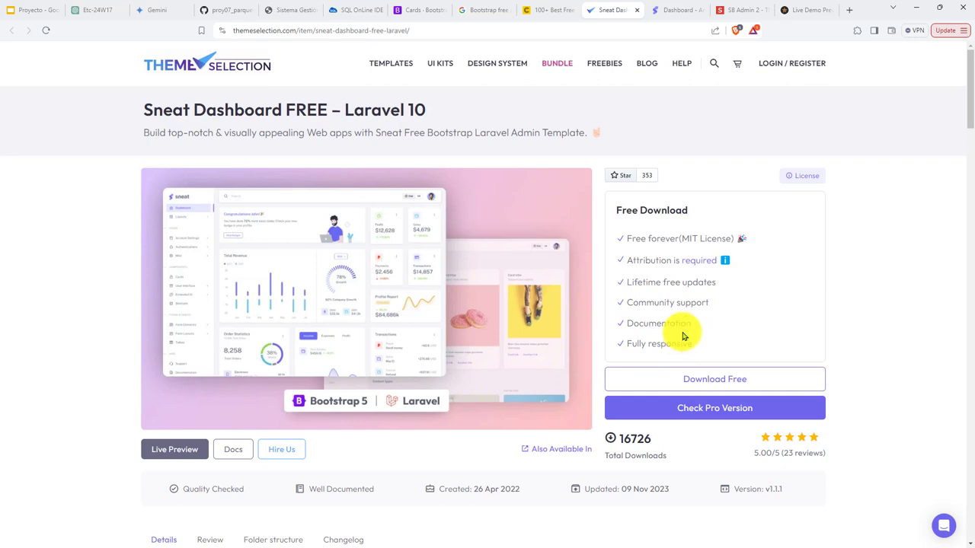
scroll(681, 335, down, 1)
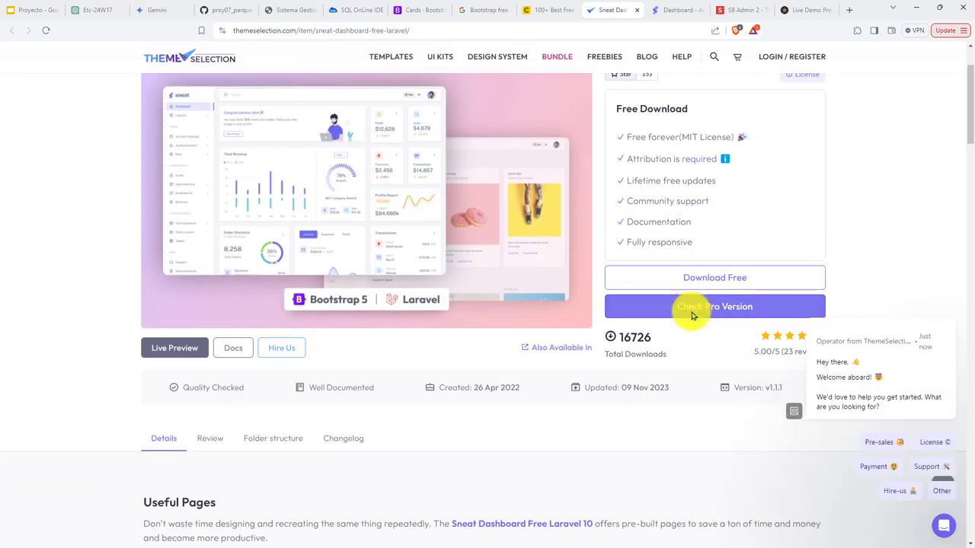
click(692, 308)
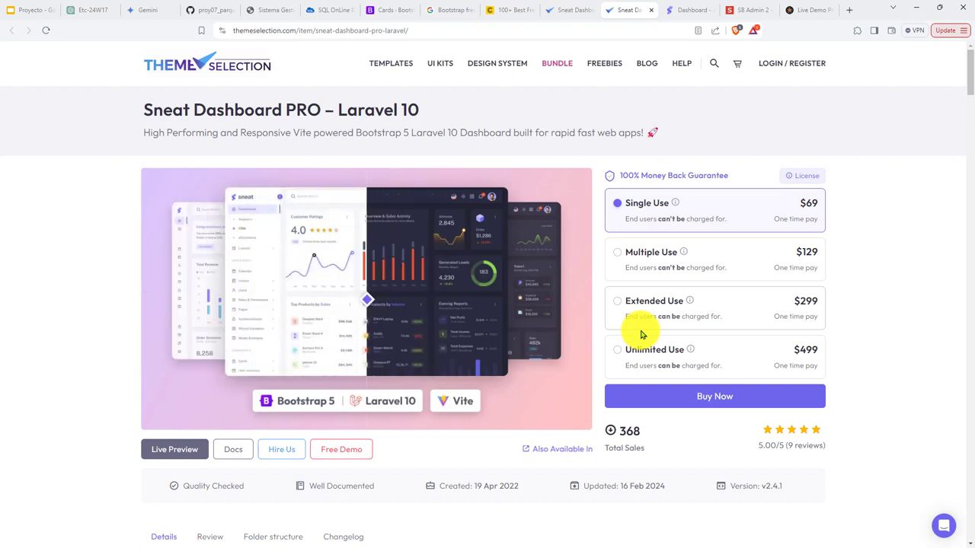
key(ctrl+w)
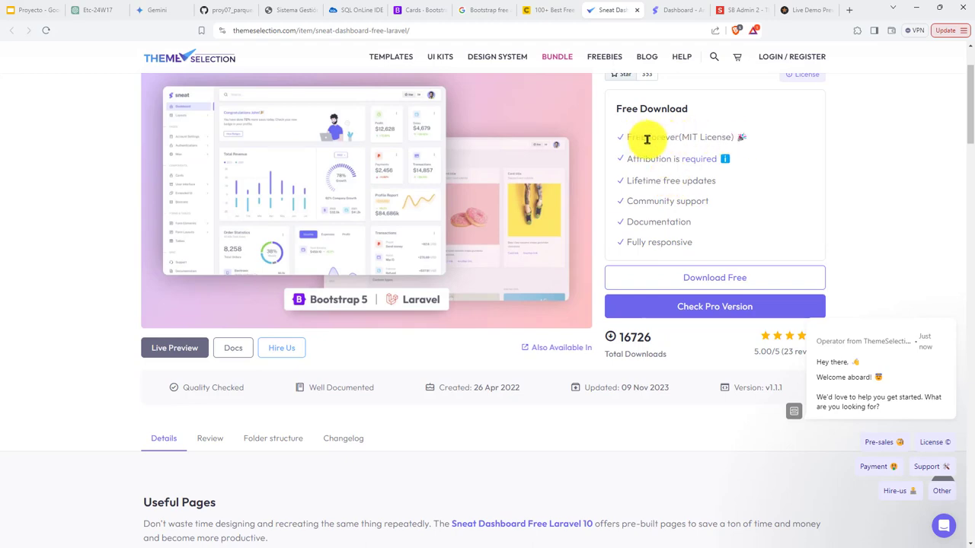
- Examine the free Sneat template's included pages and the feature comparison between its Free and PRO versions
scroll(488, 320, down, 5)
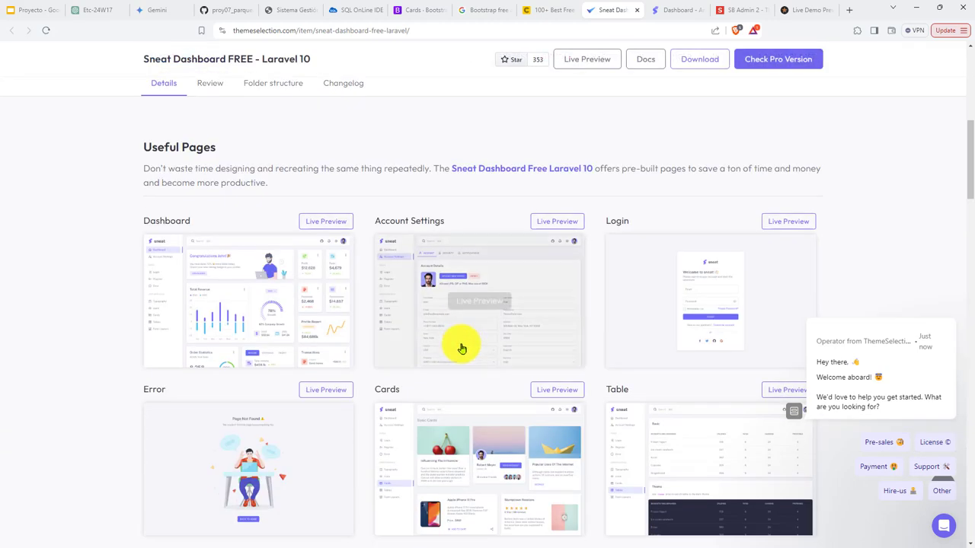
scroll(461, 348, down, 15)
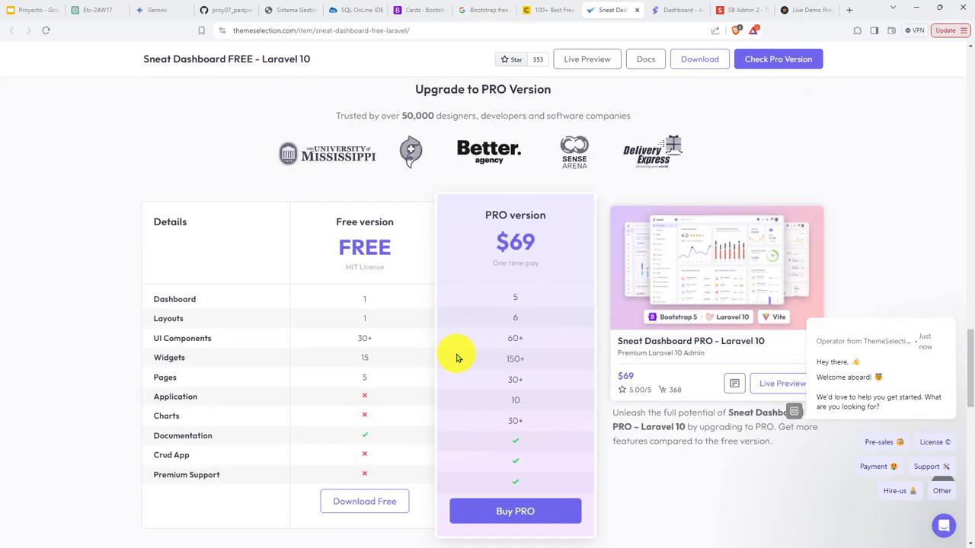
scroll(457, 358, down, 4)
scroll(457, 358, up, 4)
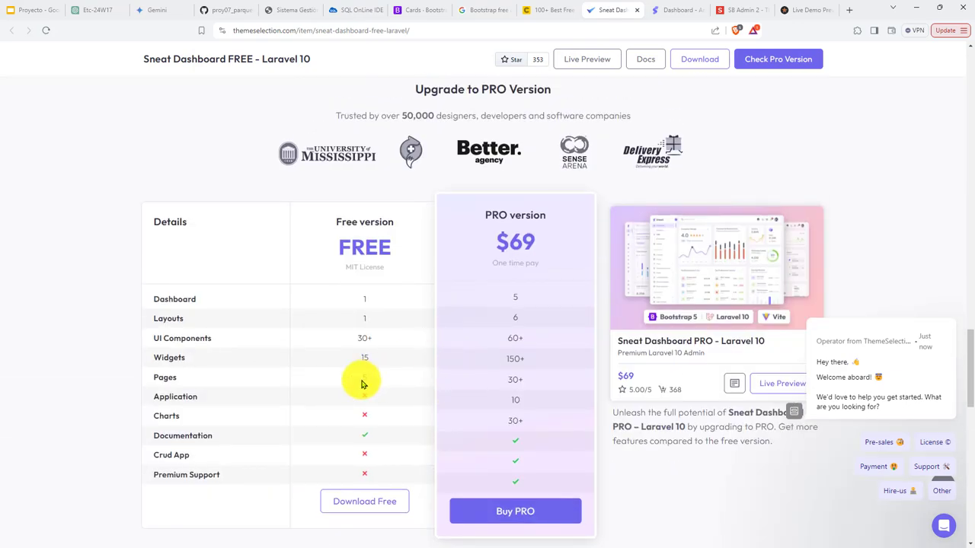
drag(198, 402, 217, 446)
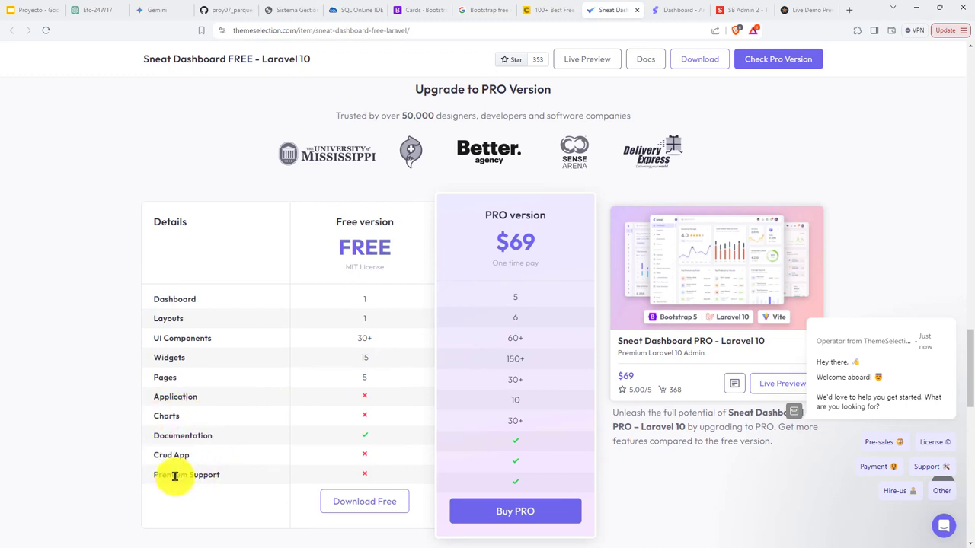
double_click(217, 475)
click(267, 448)
scroll(446, 434, up, 1)
scroll(446, 434, up, 10)
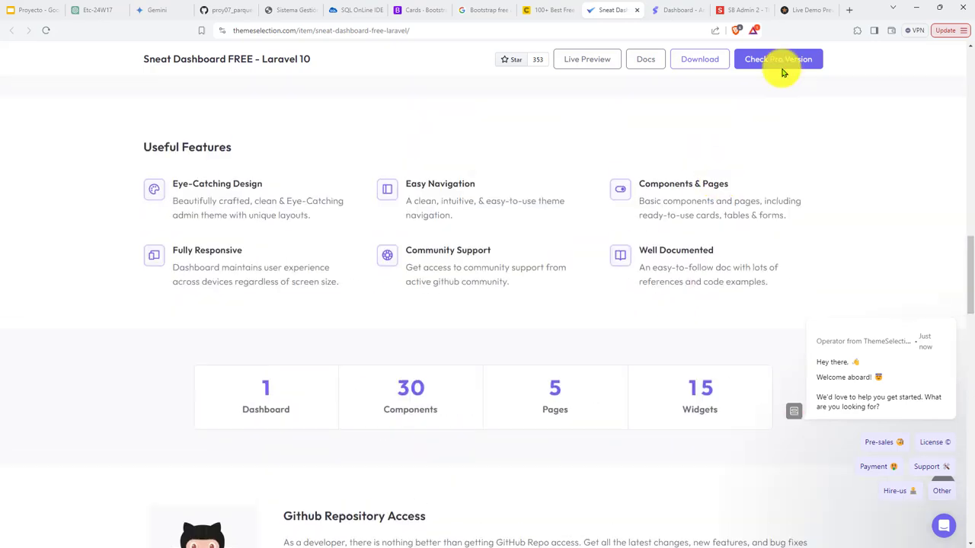
- Recheck the Sneat live demo and try to download the free Sneat template, dismissing the registration form
click(677, 11)
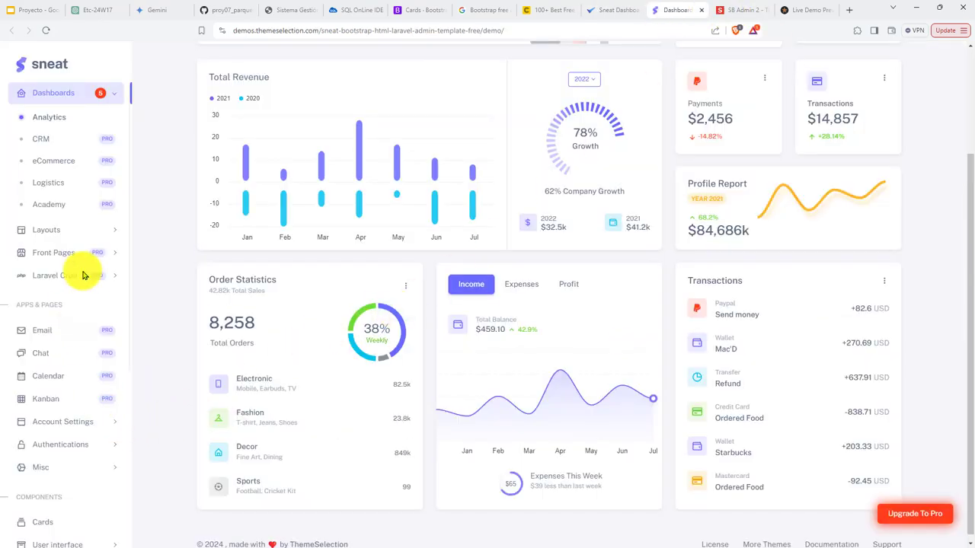
click(620, 10)
scroll(700, 132, up, 12)
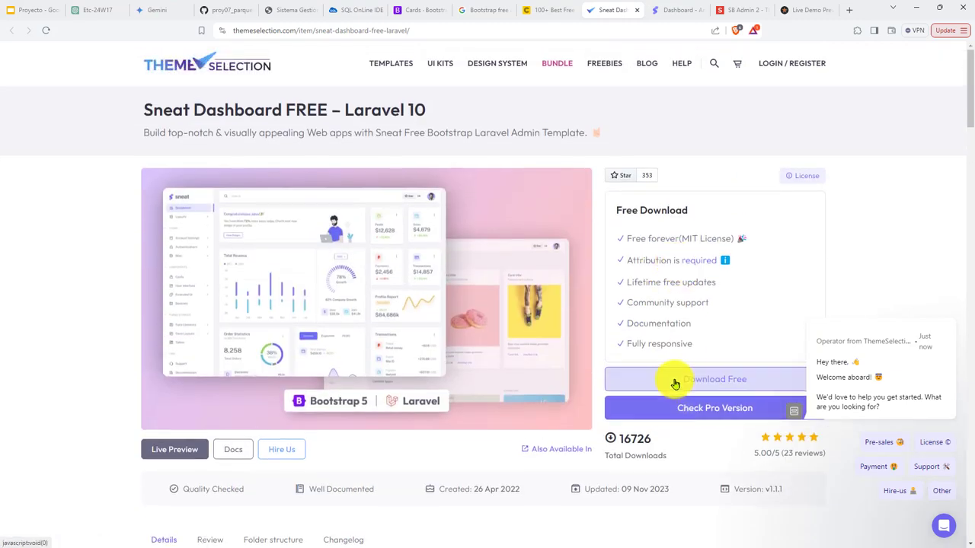
click(675, 379)
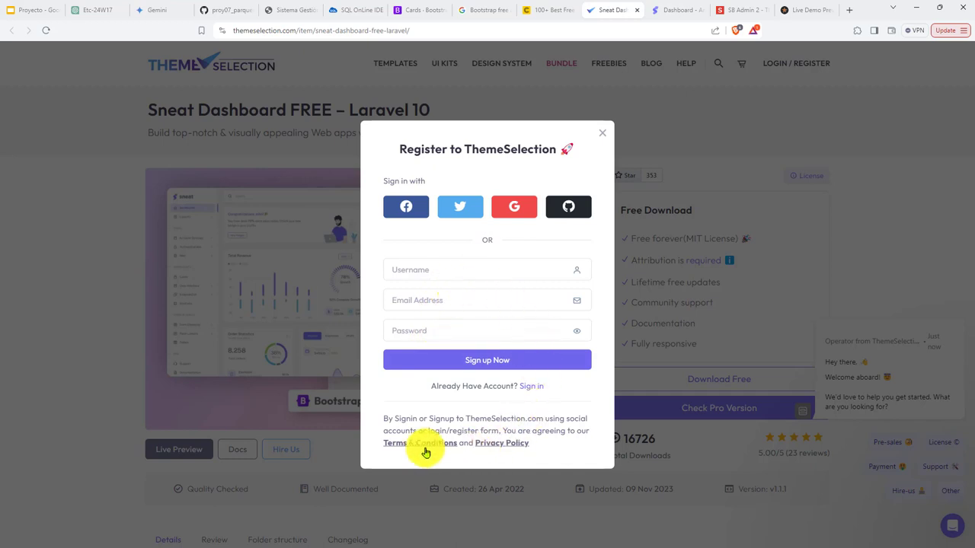
click(610, 131)
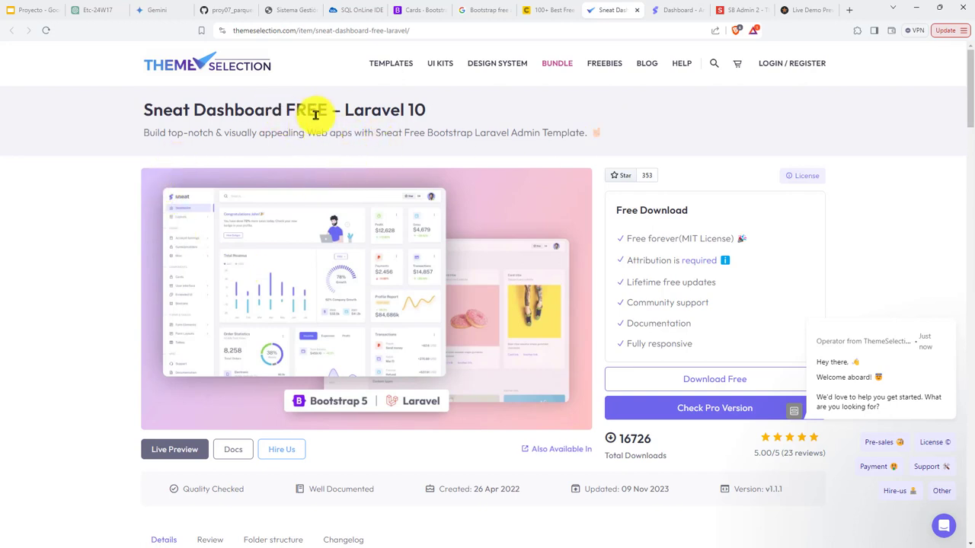
- Close the Sneat download page, the CSS Author article and the Sneat demo, returning to the SB Admin 2 preview
drag(354, 110, 572, 104)
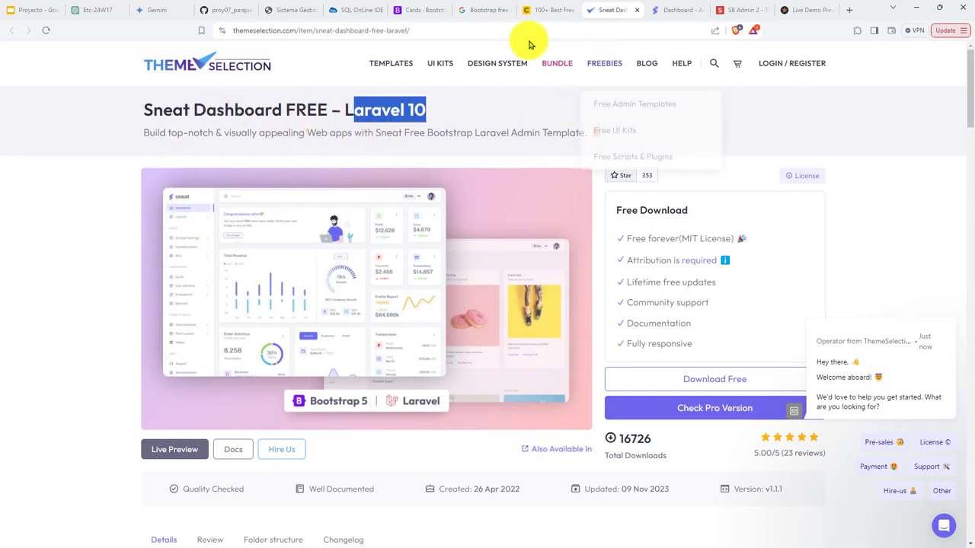
key(ctrl+w)
click(579, 11)
key(ctrl+w)
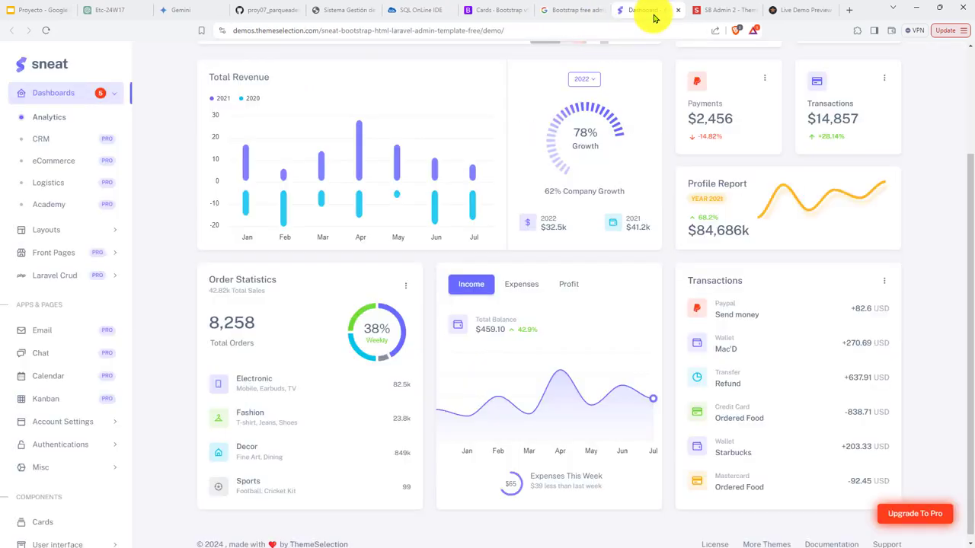
key(ctrl+w)
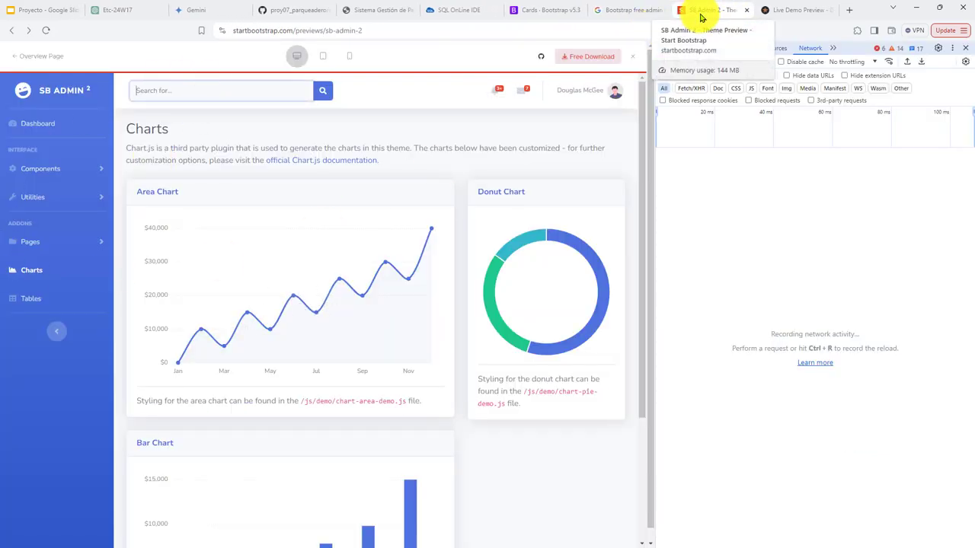
- Search the web for "SB Admin 2" in a new tab and open Start Bootstrap's free admin theme page
key(ctrl+t)
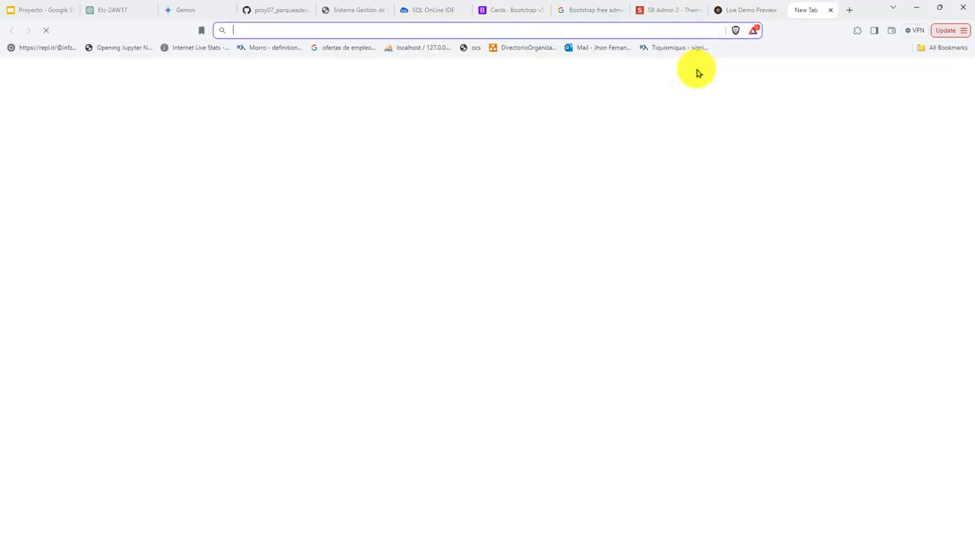
text(SB Admin 2)
key(Return)
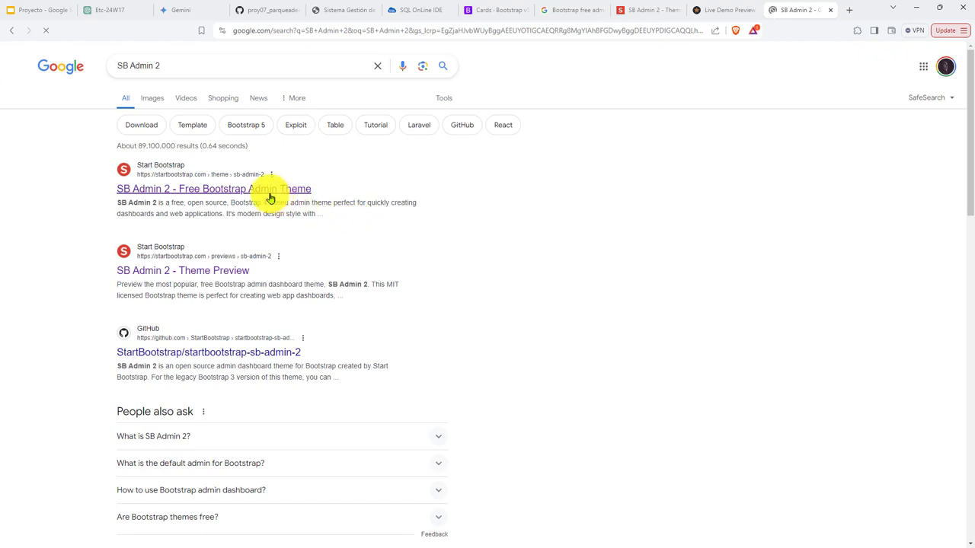
click(265, 189)
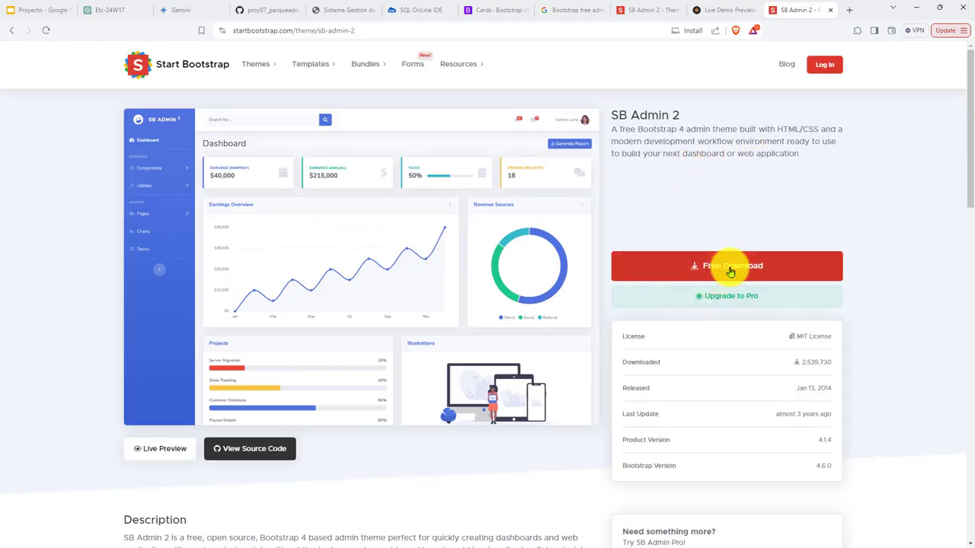
- Download the free SB Admin 2 theme as startbootstrap-sb-admin-2-gh-pages into the recursos folder of proy07_parqueadero
click(730, 272)
scroll(785, 232, down, 1)
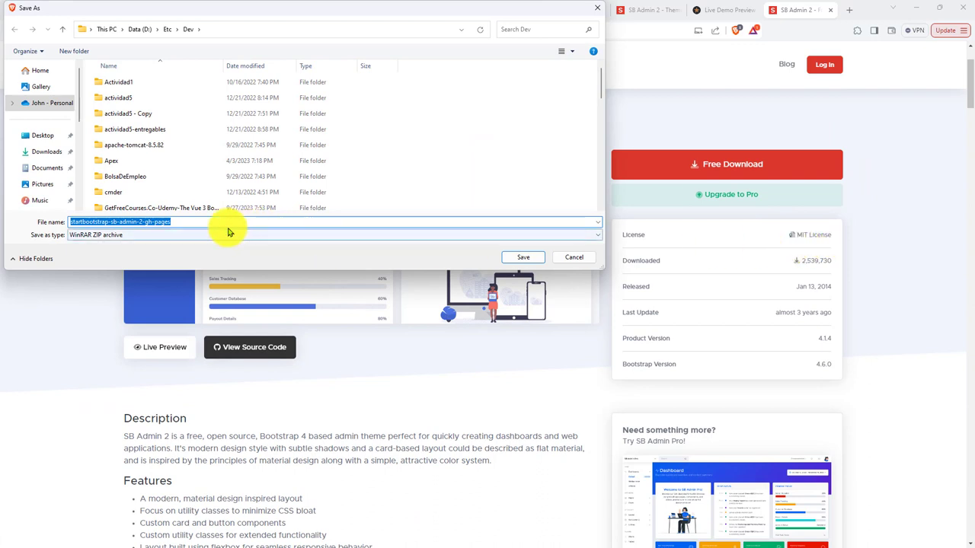
drag(283, 11, 450, 88)
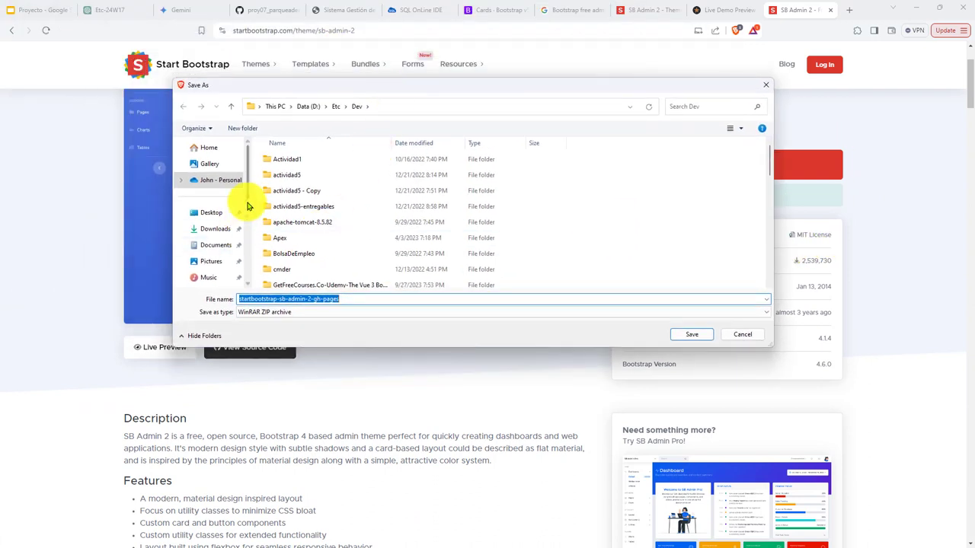
drag(243, 192, 244, 263)
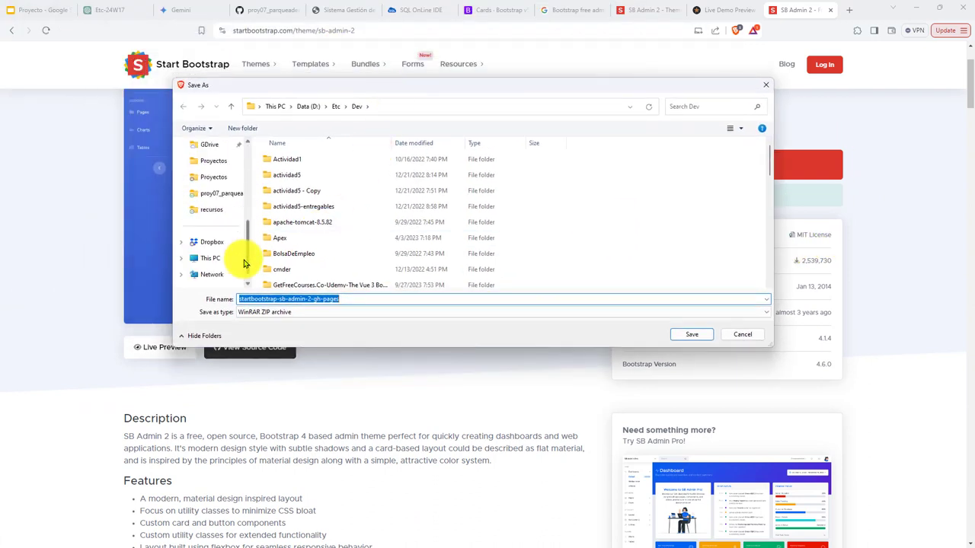
drag(221, 195, 222, 202)
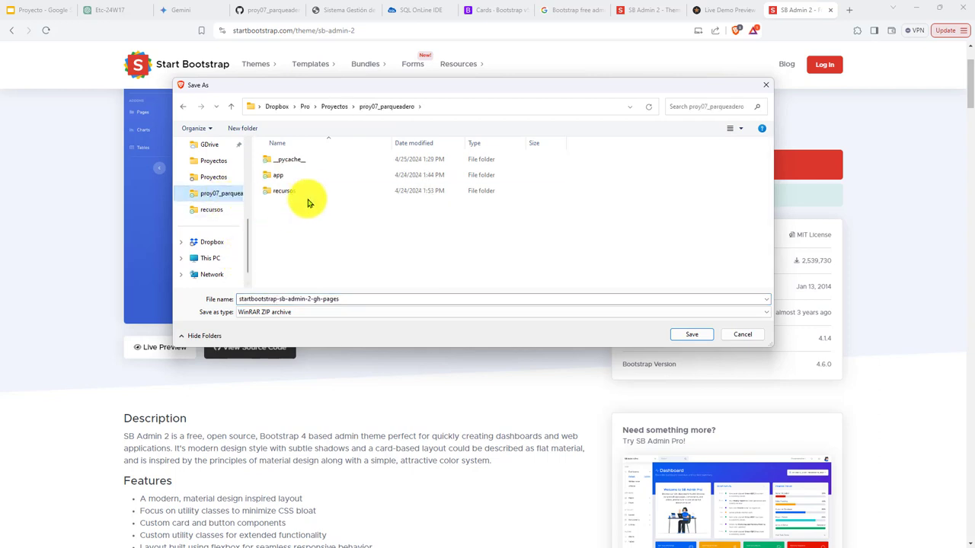
double_click(279, 187)
click(361, 300)
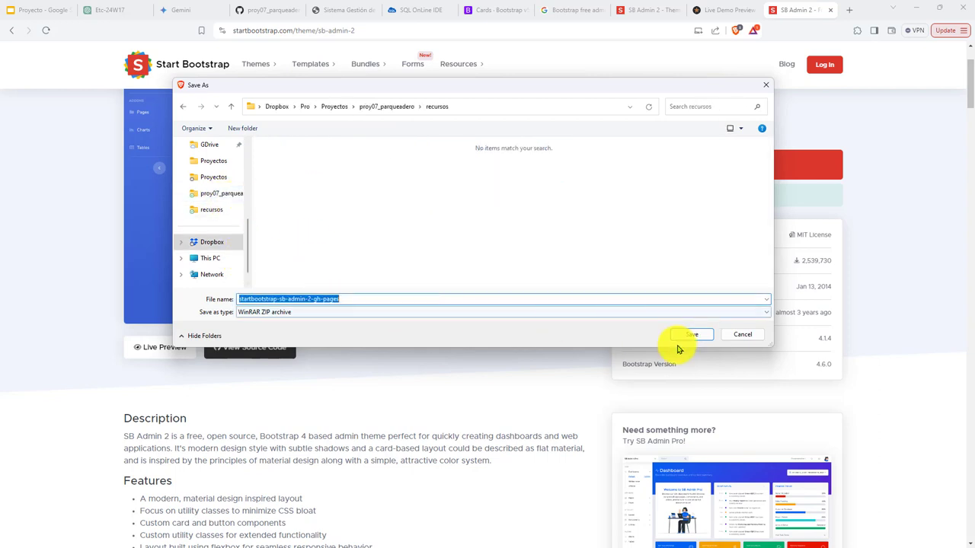
click(689, 335)
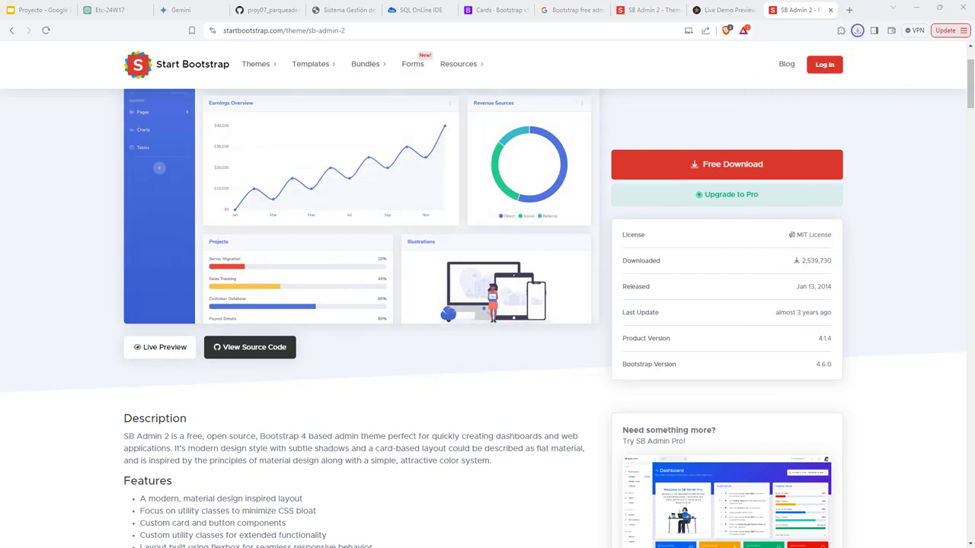
- Switch to File Explorer, open the startbootstrap-sb-admin-2-gh-pages archive with WinRAR, and enter its main folder with full file names visible
key(alt+Tab)
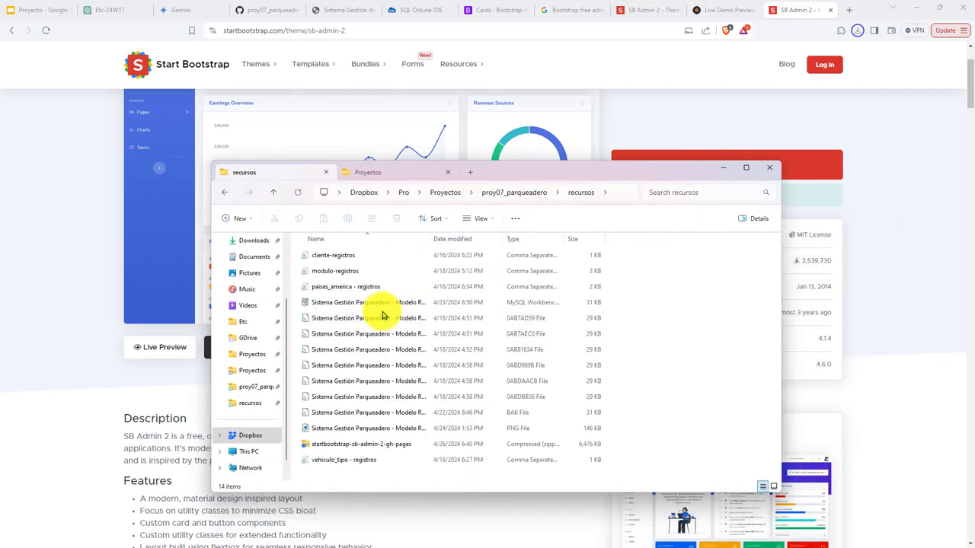
double_click(366, 444)
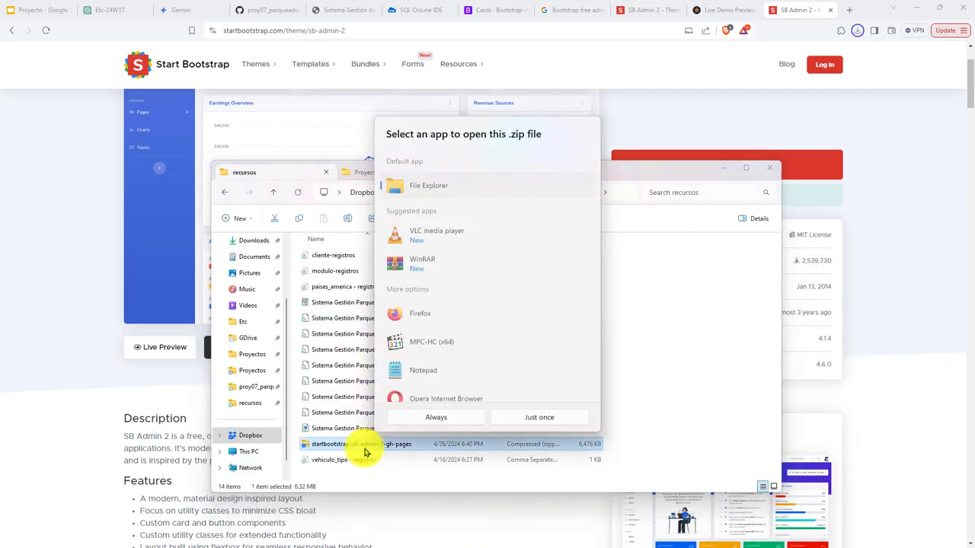
double_click(435, 261)
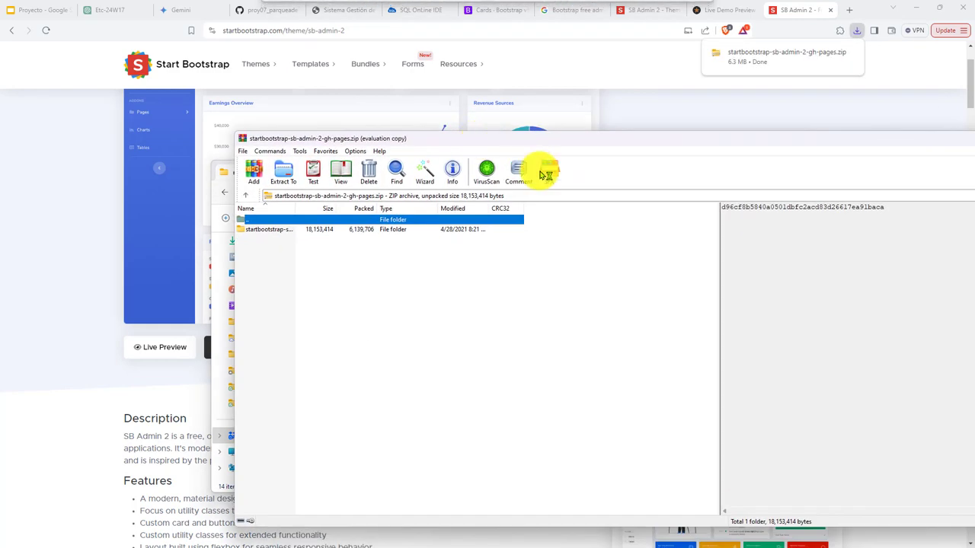
double_click(266, 228)
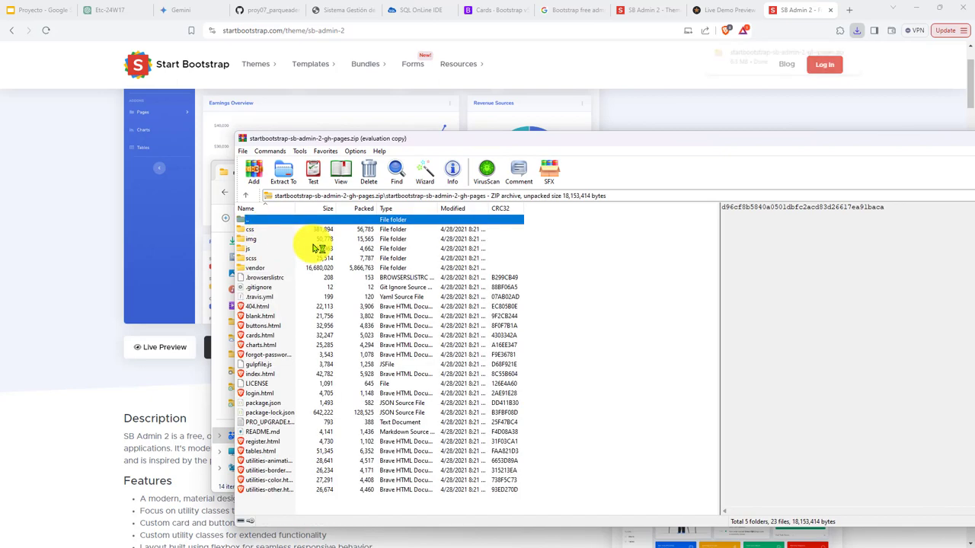
drag(295, 204, 383, 206)
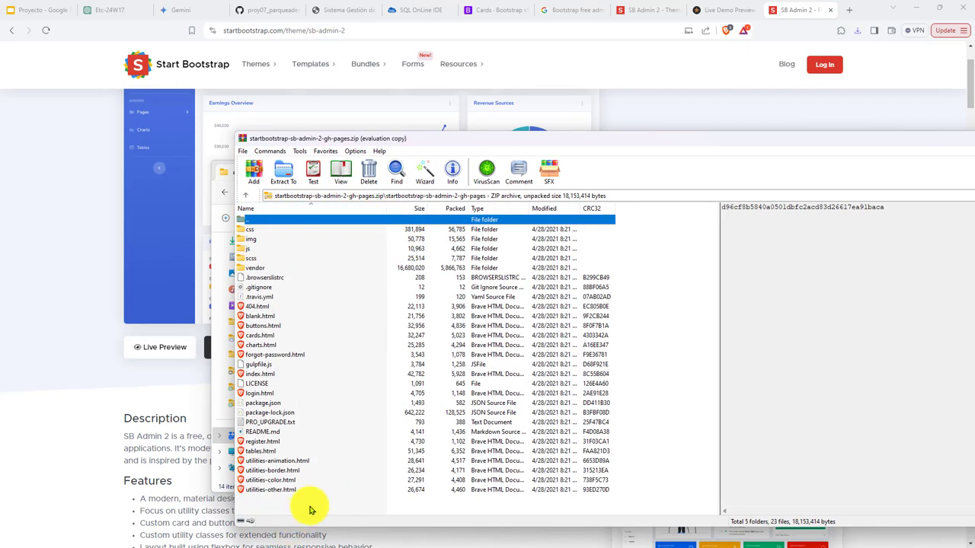
- Examine the theme's files and the vendor folder's libraries inside the archive, and close WinRAR
drag(305, 507, 244, 224)
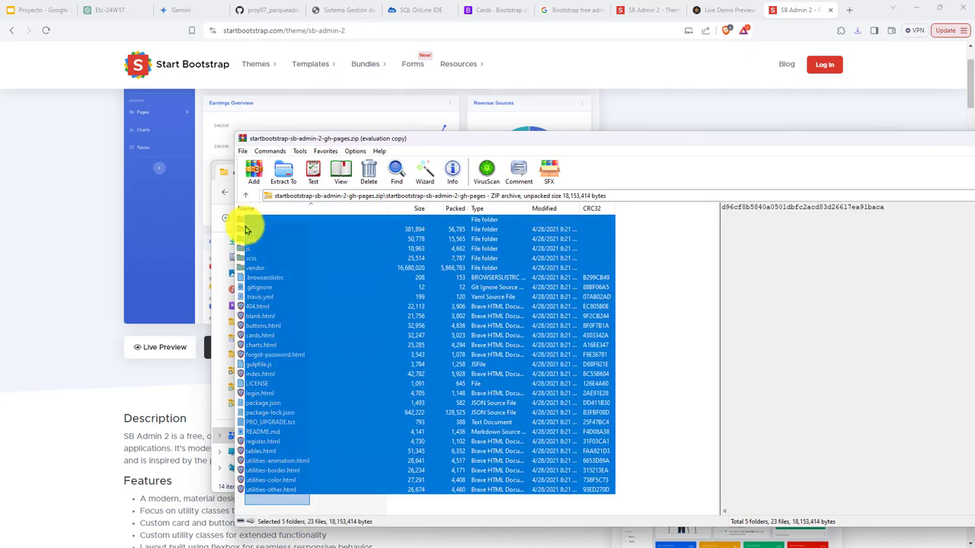
click(289, 354)
double_click(263, 269)
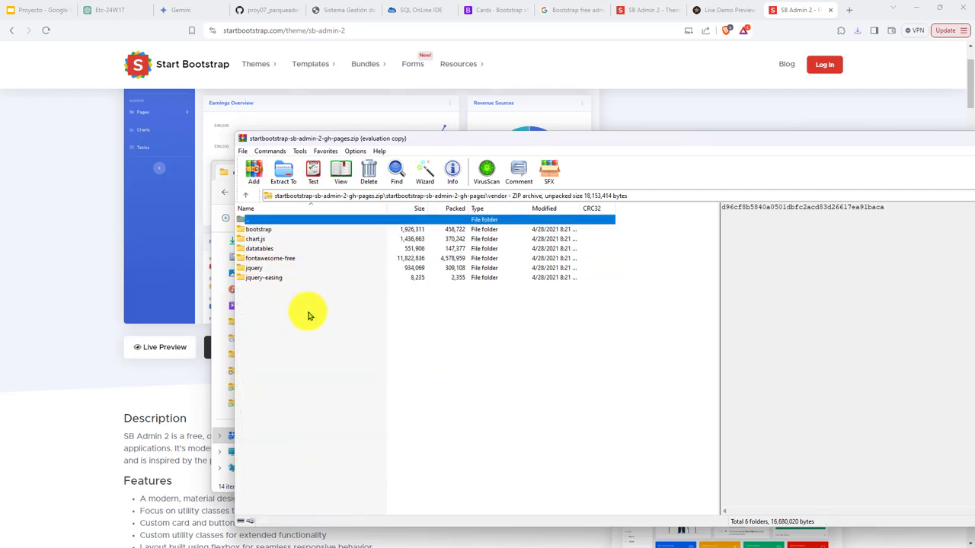
click(245, 194)
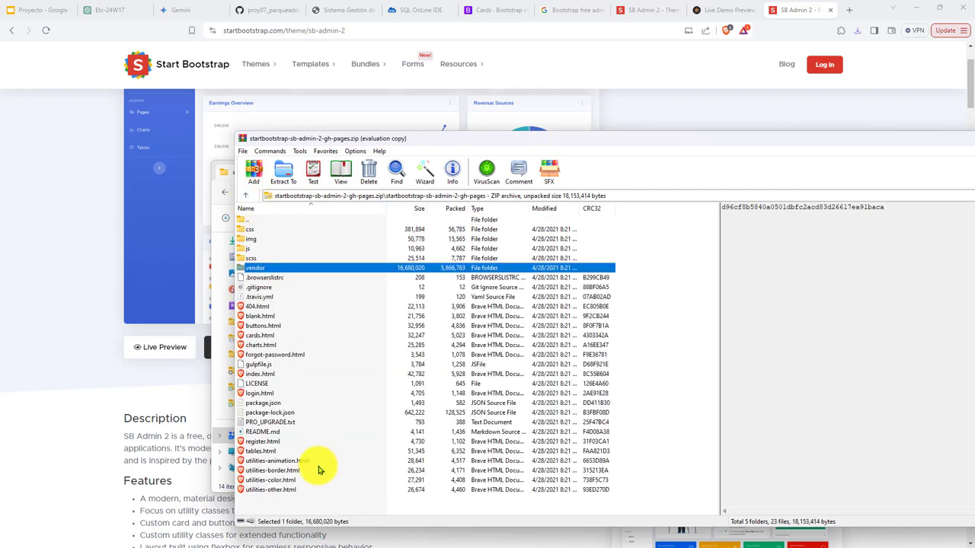
click(255, 505)
drag(836, 143, 476, 138)
key(alt+F4)
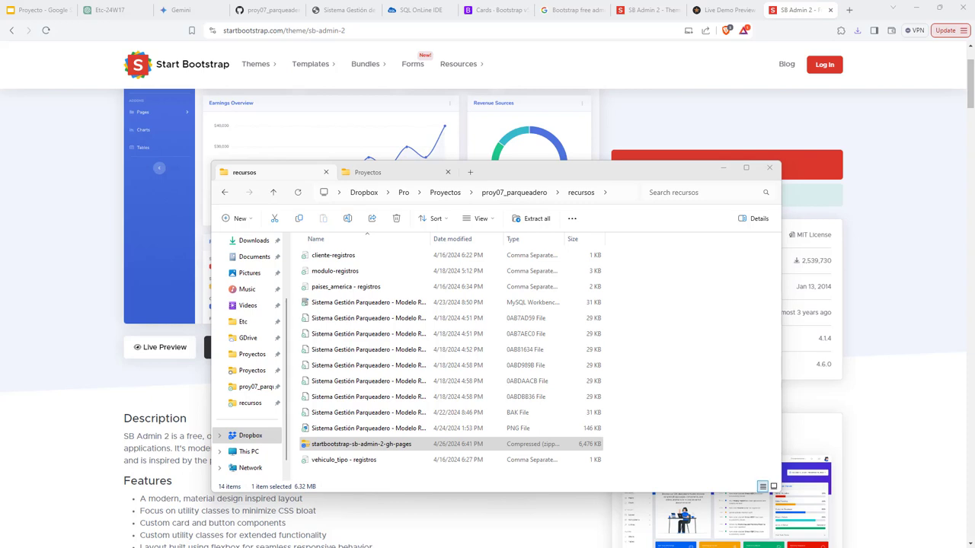
- In GitHub Desktop, commit the changed files to master with the summary "Descarga de plantilla HTML", push to origin, and return to the browser
key(alt+Tab)
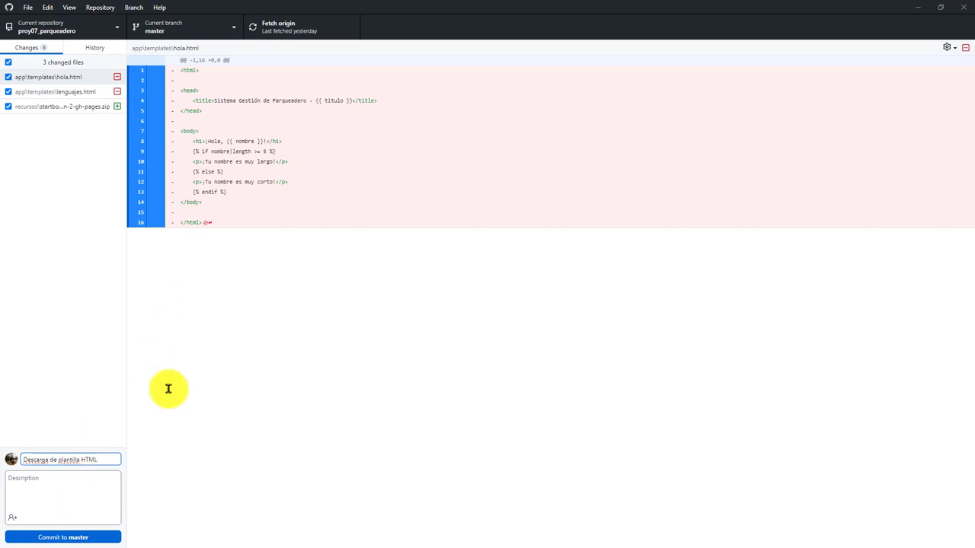
click(276, 28)
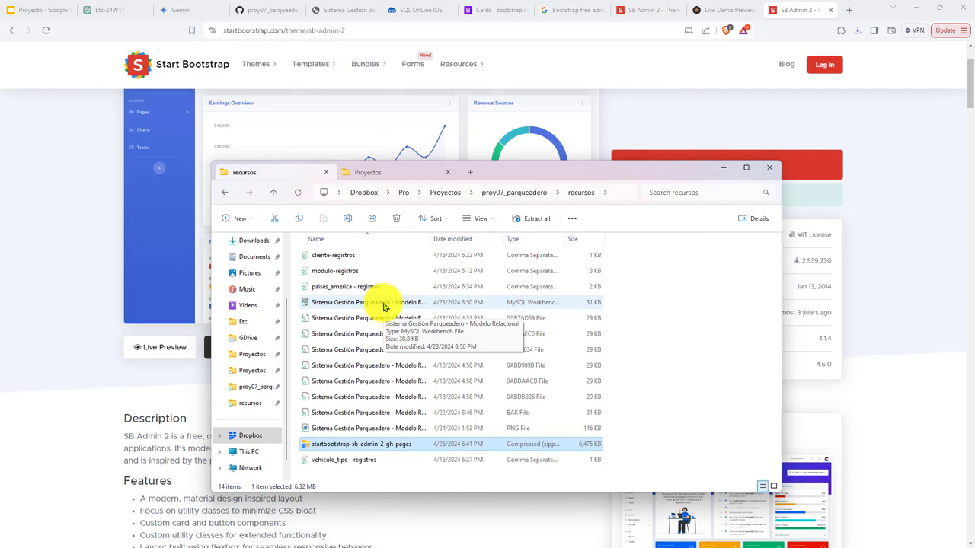
click(72, 279)
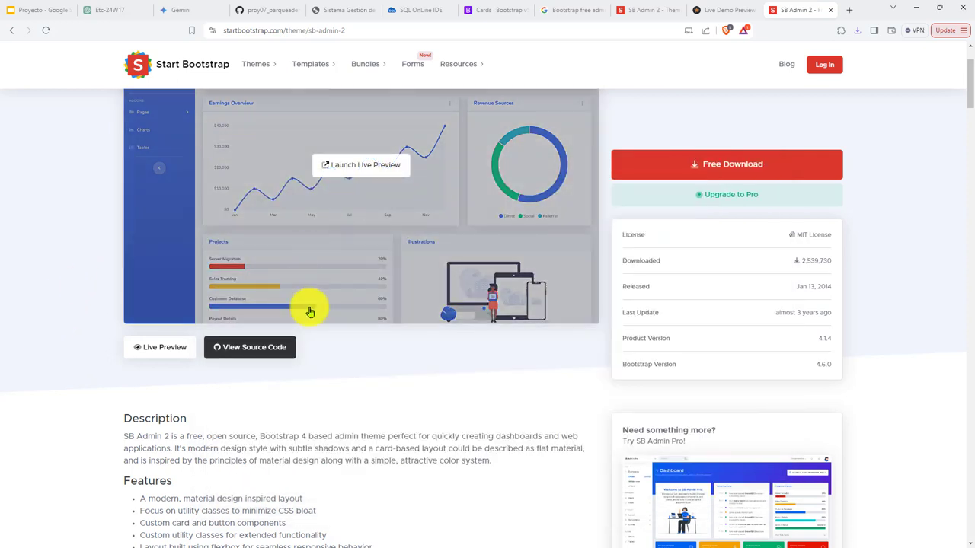
- Open the SB Admin 2 source code repository in a new tab and go back to the theme page
scroll(365, 411, down, 1)
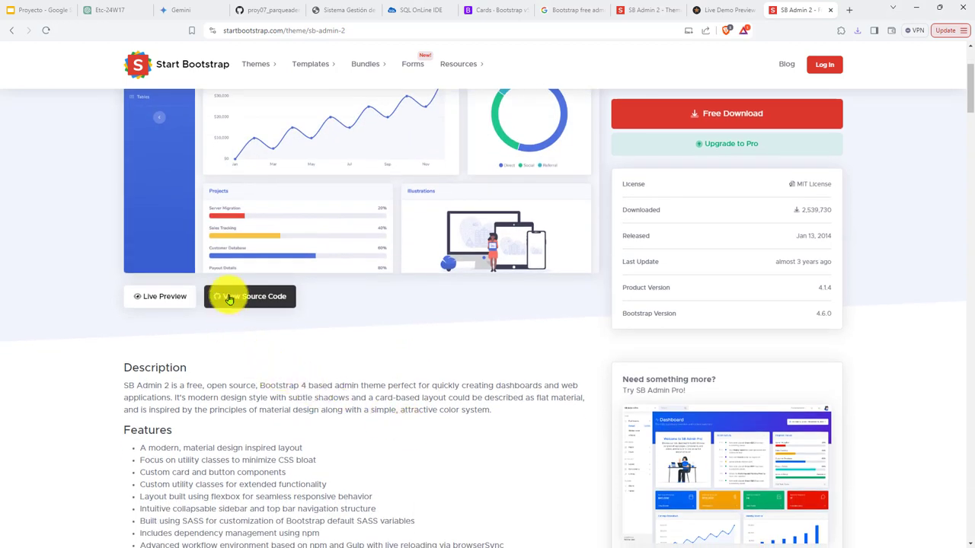
scroll(305, 320, up, 2)
click(252, 400)
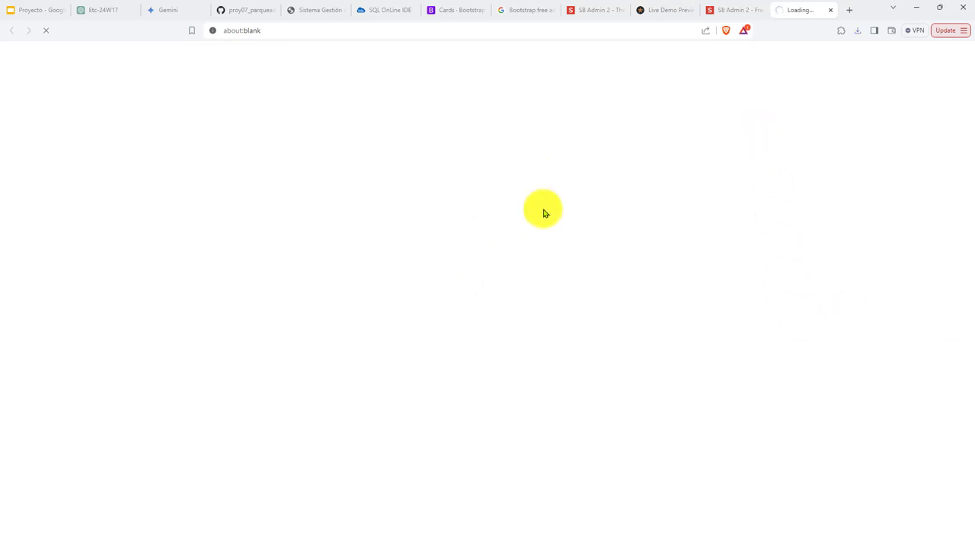
click(728, 9)
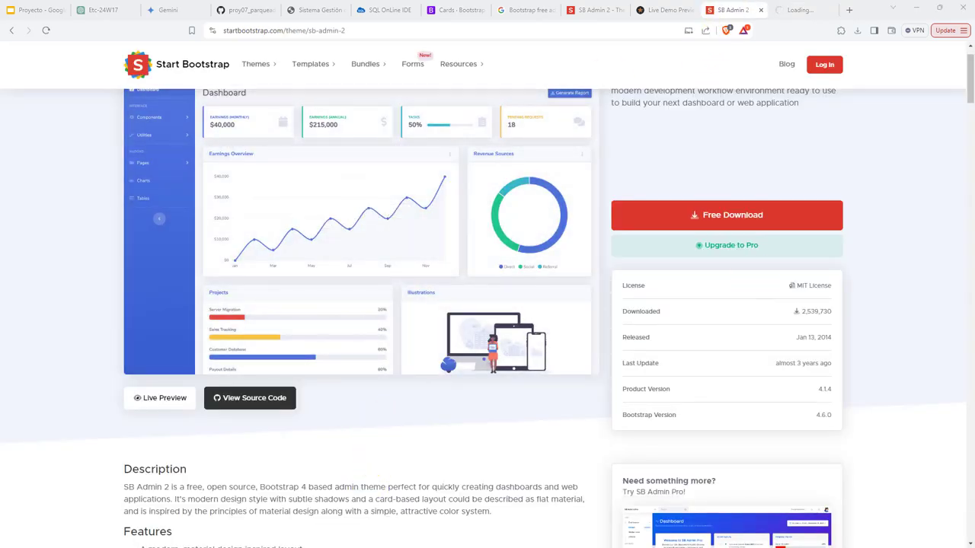
- Switch to Visual Studio Code and create a new file named base.html in the app's templates folder
key(alt+Tab)
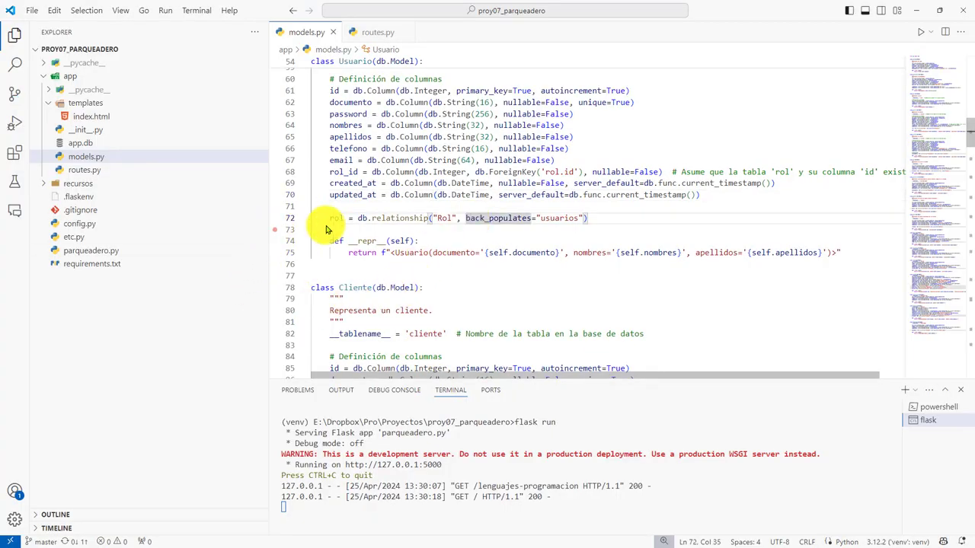
scroll(457, 252, up, 7)
scroll(444, 226, up, 12)
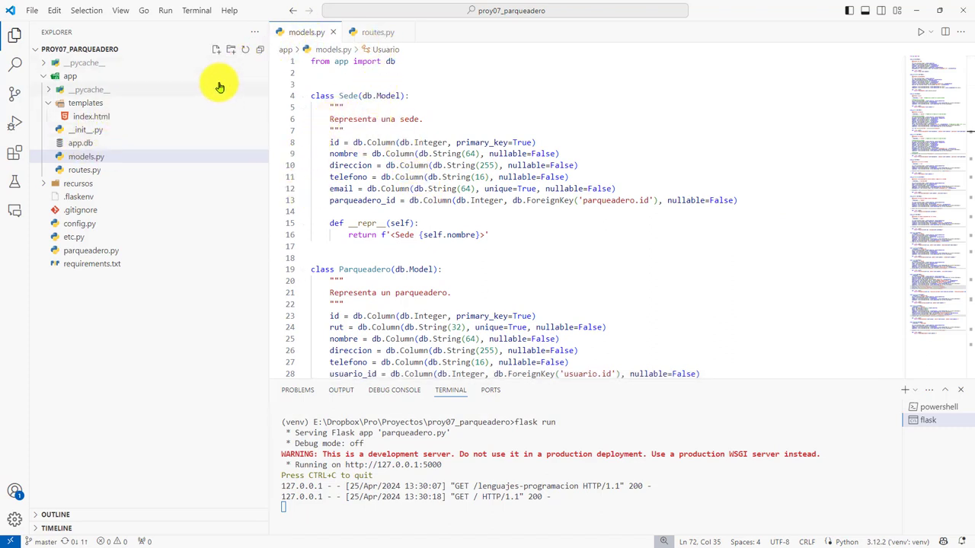
right_click(95, 105)
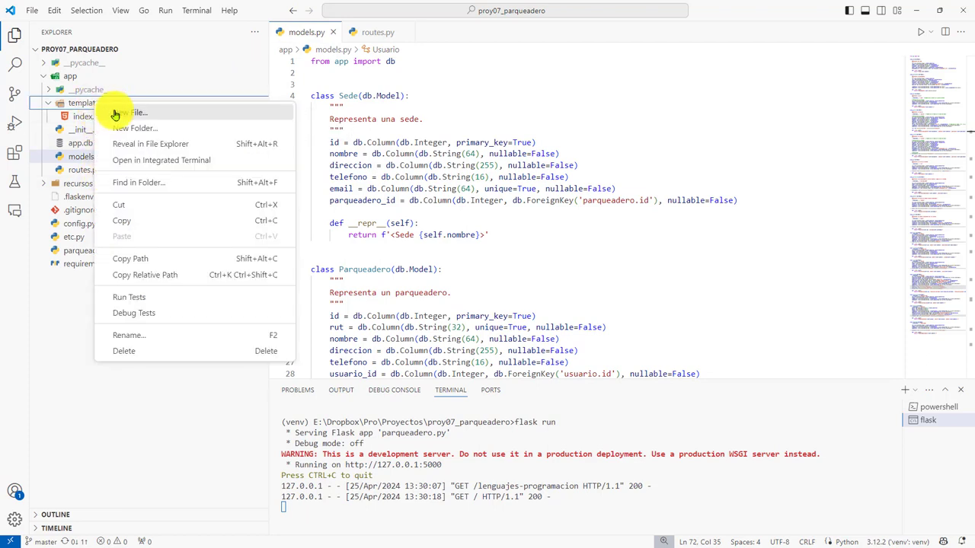
click(114, 114)
text(BAS)
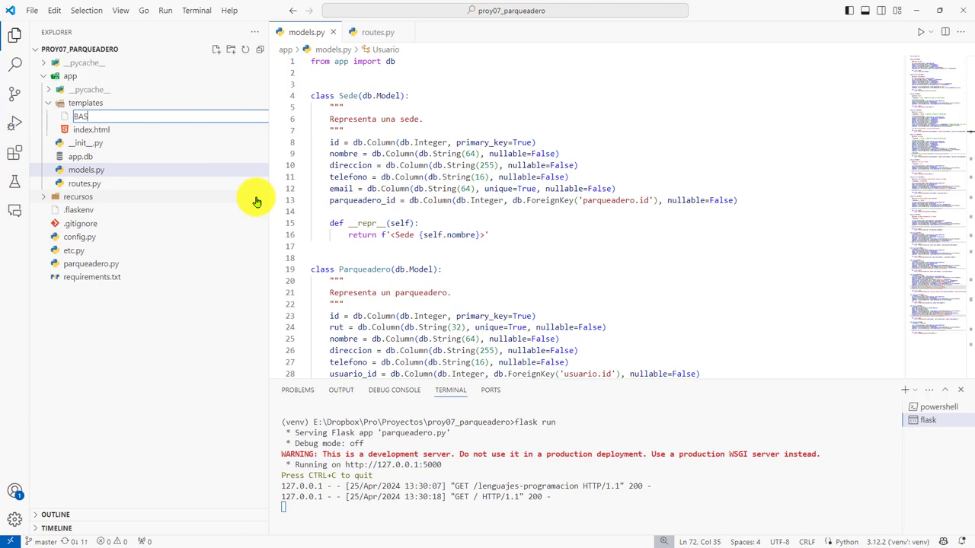
key(BackSpace)
key(BackSpace)
key(BackSpace)
text(base.h)
key(Return)
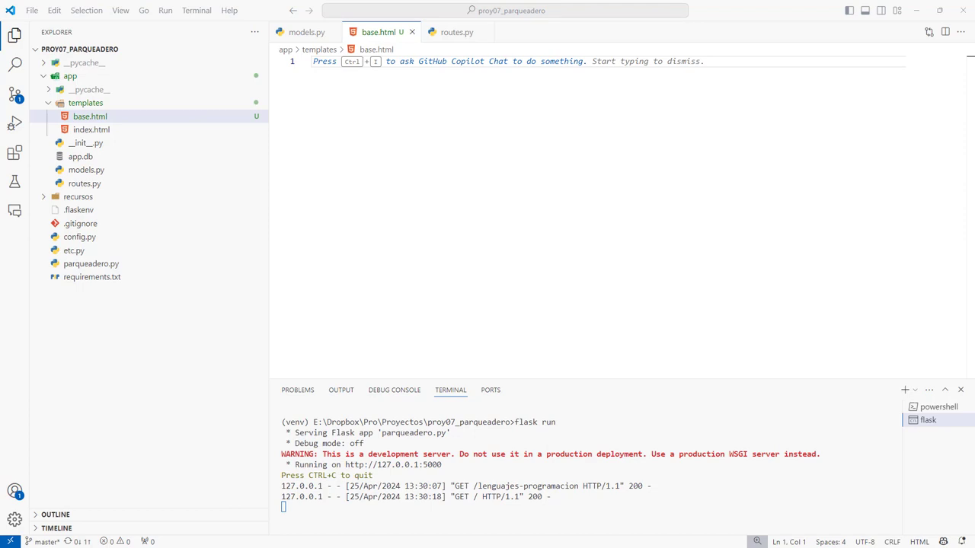
- Switch to the browser and retry loading the SB Admin 2 GitHub repository and the Start Bootstrap theme page
key(alt+Tab)
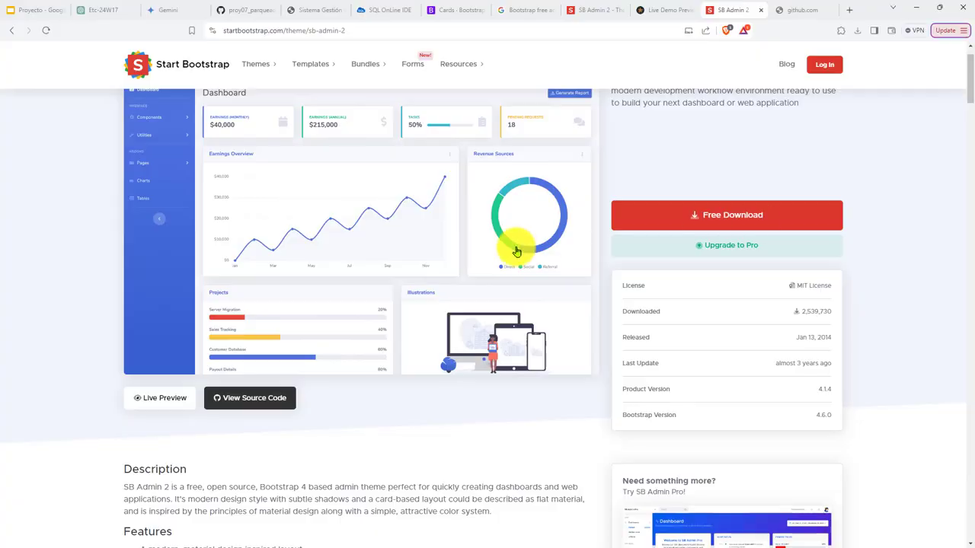
click(602, 257)
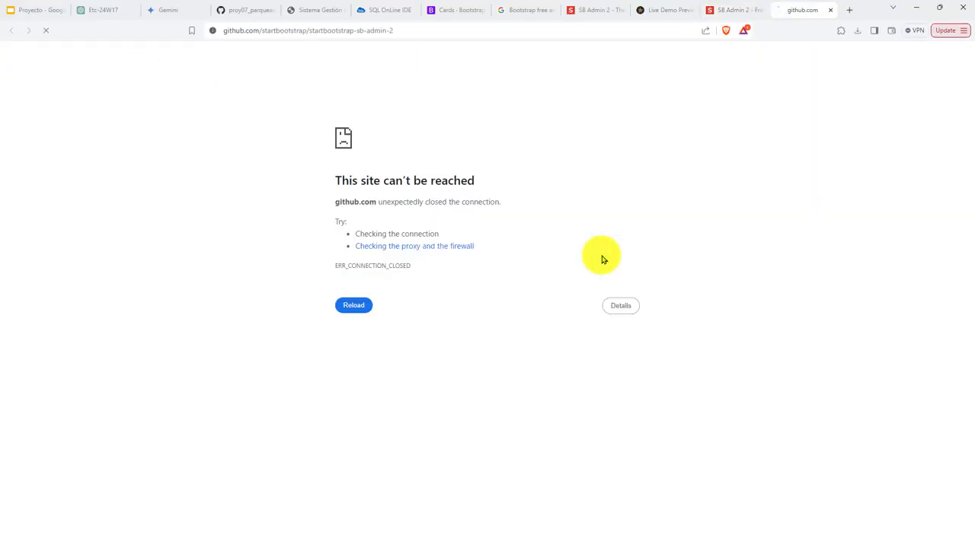
key(ctrl+l)
key(End)
key(ctrl+shift+Tab)
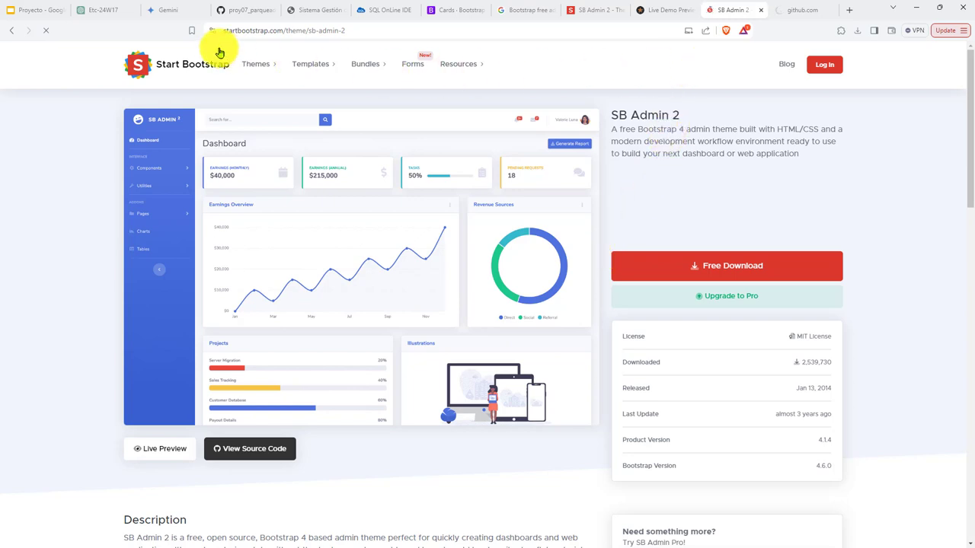
- Reload the open ChatGPT and Gemini tabs
right_click(109, 11)
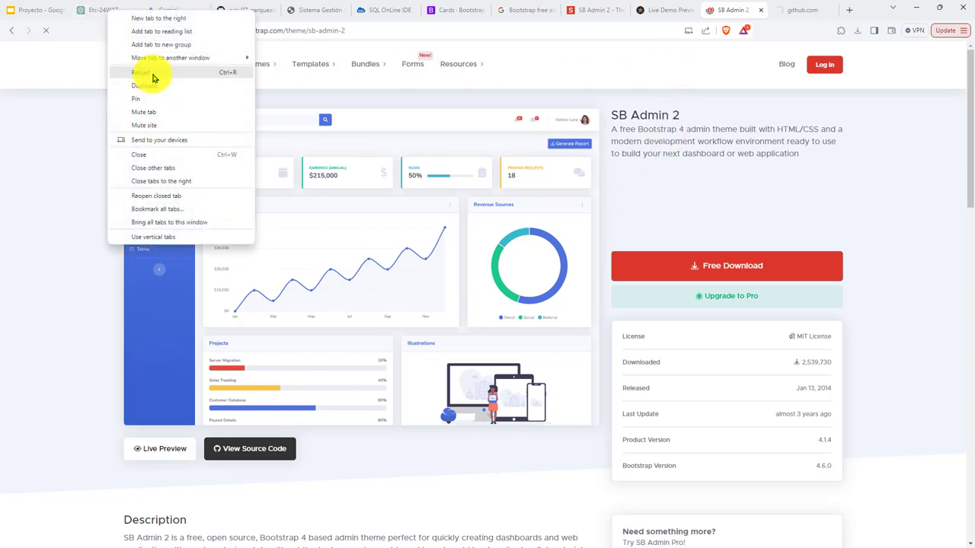
right_click(150, 10)
right_click(153, 11)
click(210, 74)
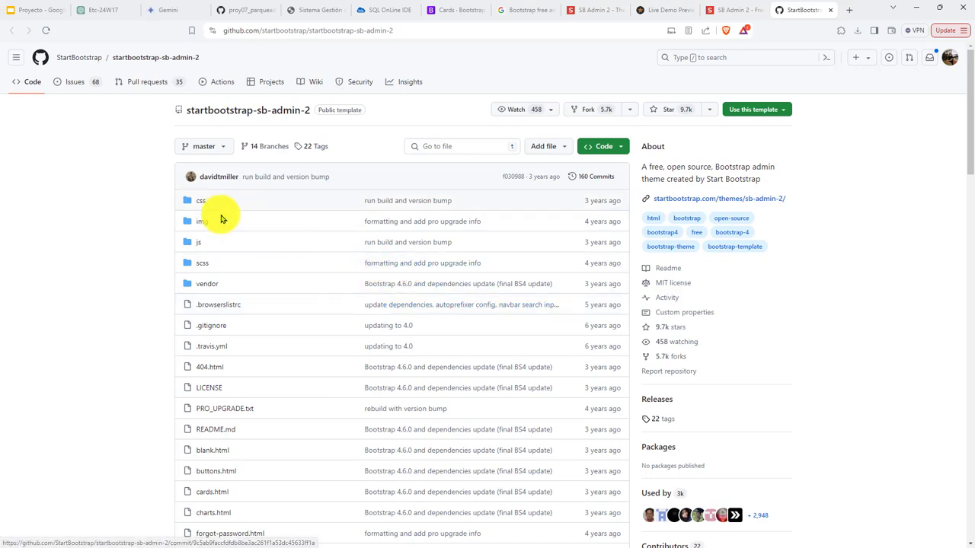
- Look through the startbootstrap-sb-admin-2 repository's file list and its README preview and installation sections
scroll(268, 272, down, 2)
scroll(268, 273, down, 7)
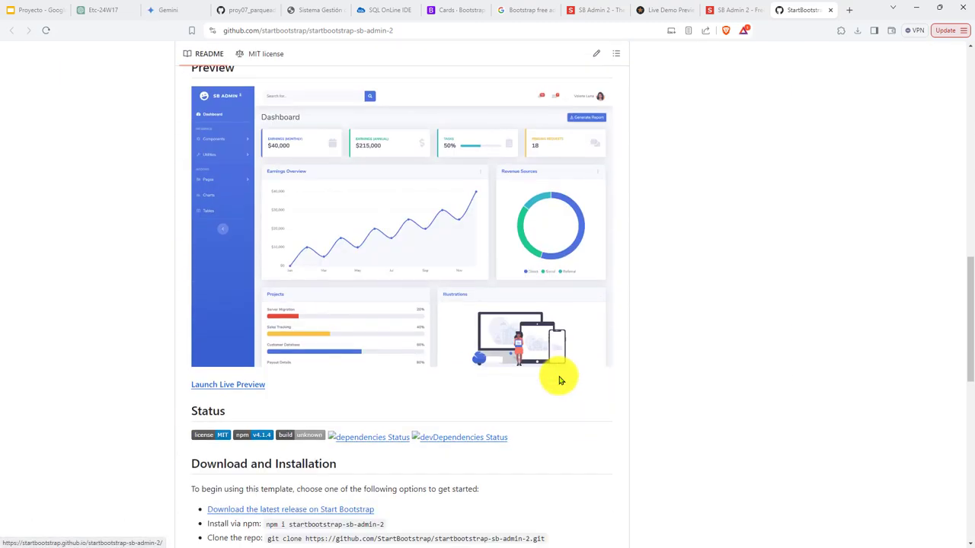
scroll(559, 380, up, 3)
scroll(144, 81, up, 3)
- In the Etc-24W17 ChatGPT chat, enter "¿Cómo organizar el layout para una aplicación web con Flask y su sistema de plantillas?" and return to the theme page
click(102, 10)
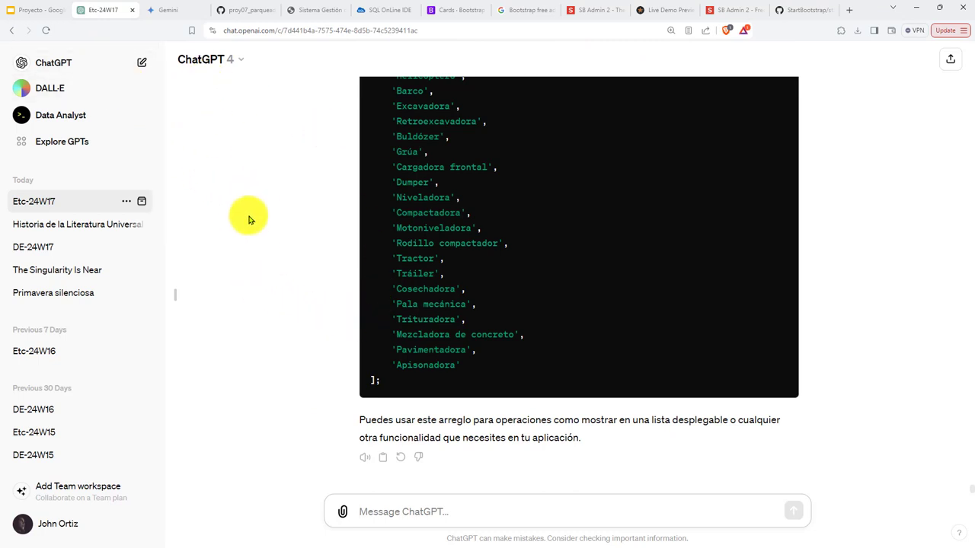
click(473, 504)
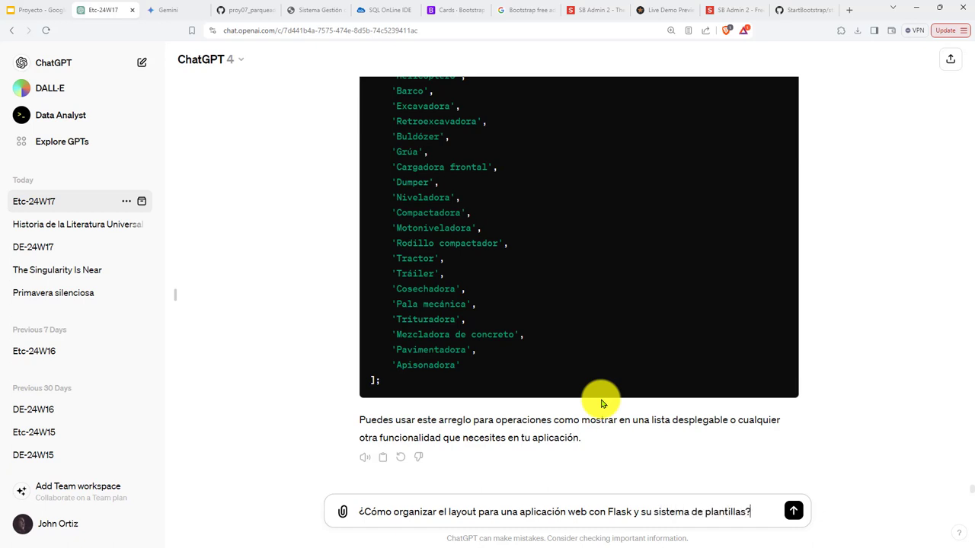
click(729, 10)
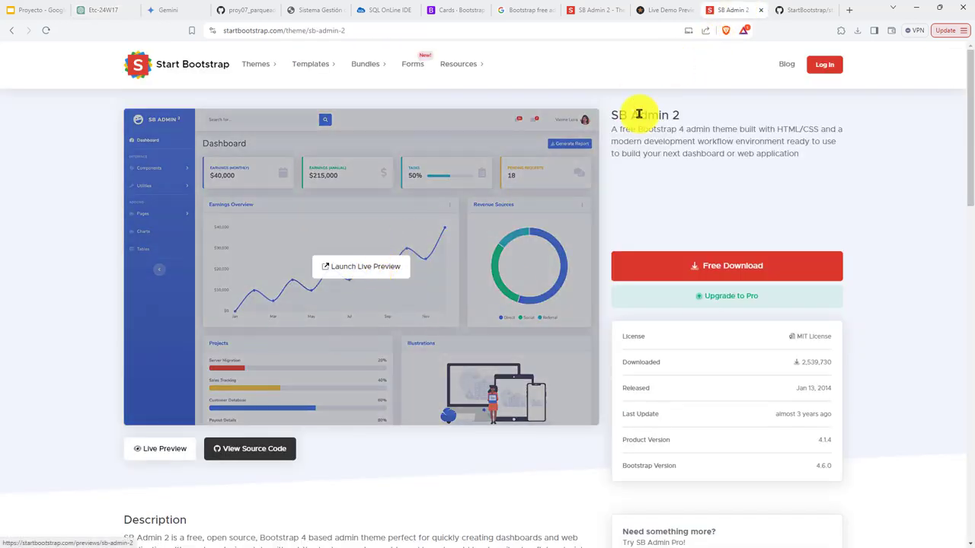
- Close the duplicate SB Admin 2 theme page, the ArchitectUI live demo and the startbootstrap-sb-admin-2 GitHub repository
middle_click(734, 15)
click(716, 11)
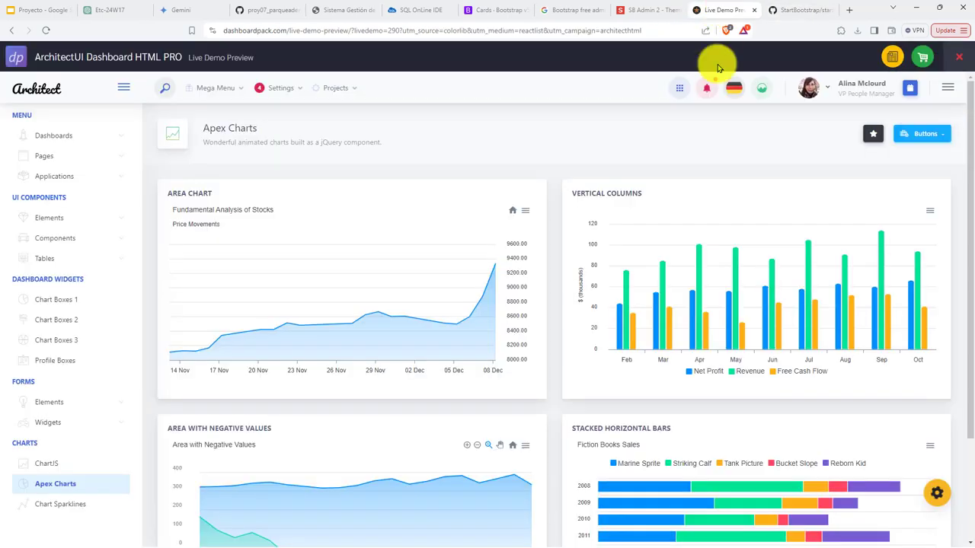
key(ctrl+w)
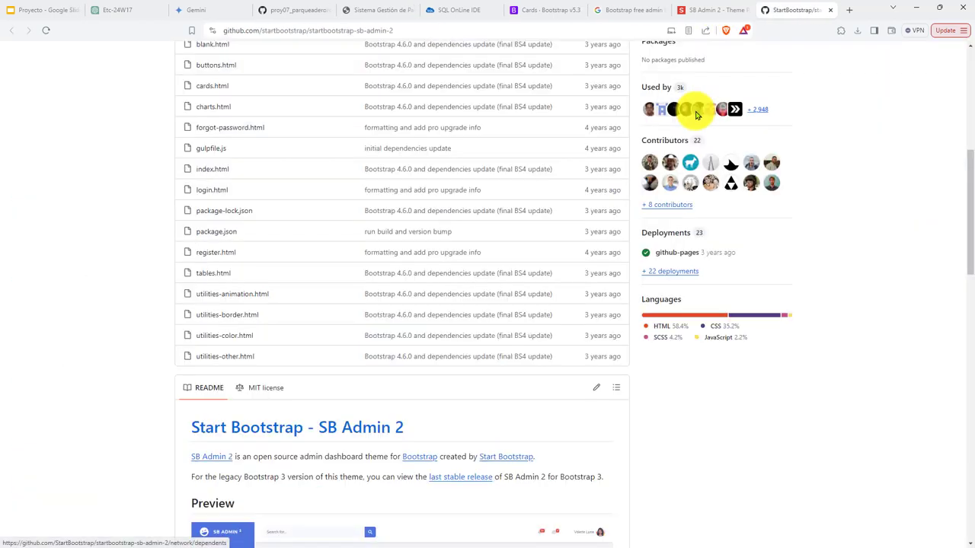
key(ctrl+w)
click(690, 10)
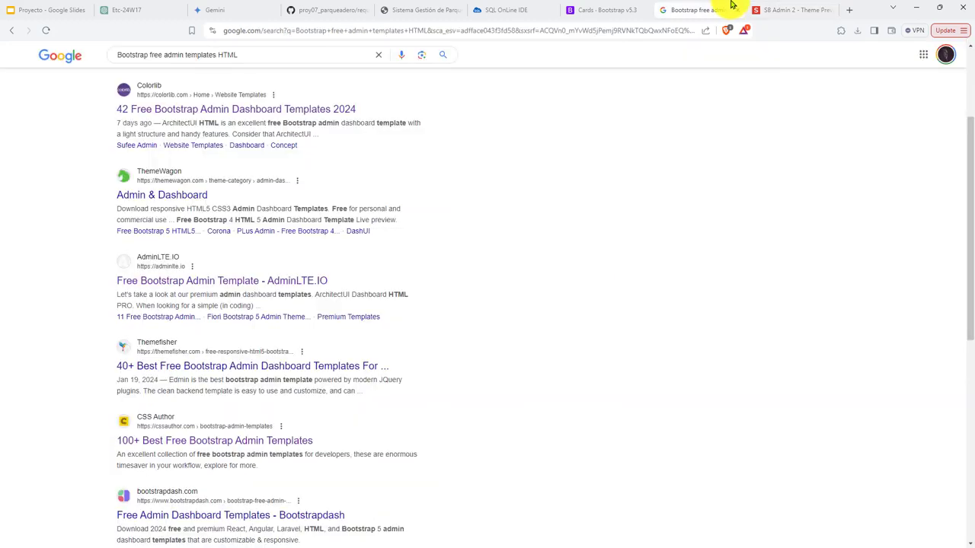
- Show the SB Admin 2 live preview without the developer tools and without the preview header bar
click(771, 11)
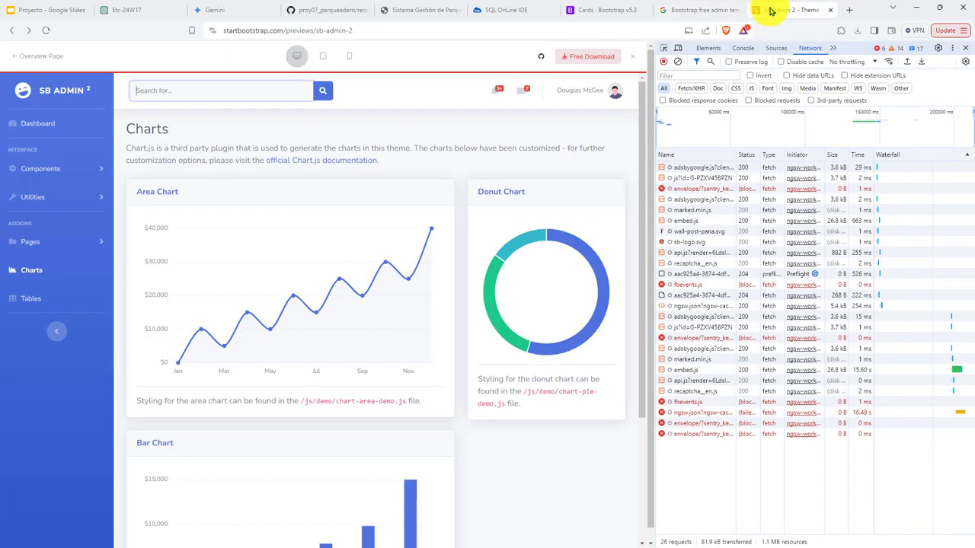
click(965, 47)
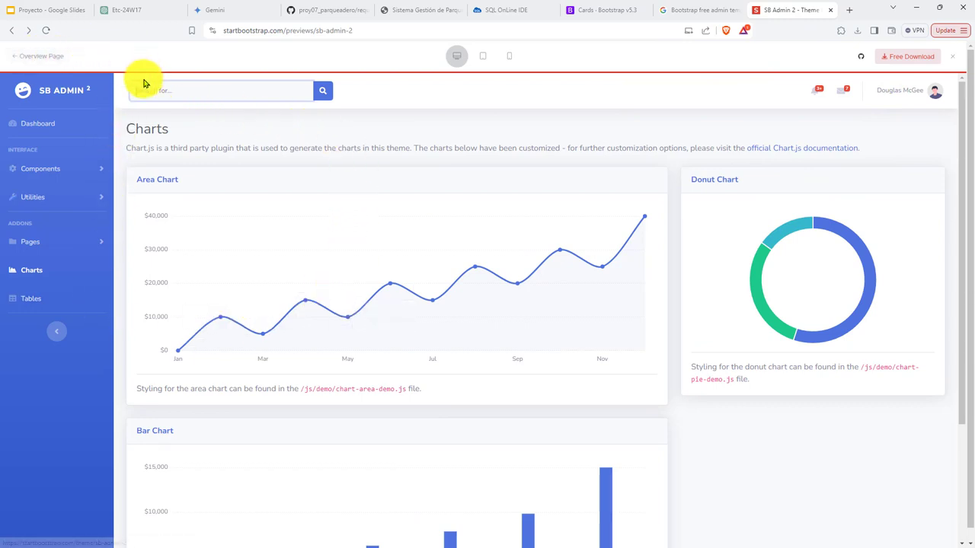
click(952, 56)
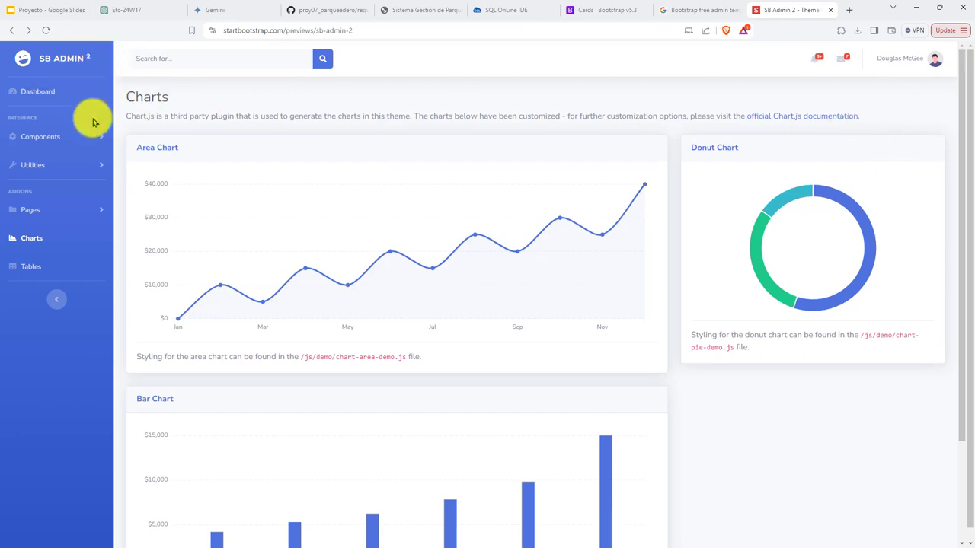
- Examine the SB Admin 2 Charts page layout: collapse and re-expand the sidebar, check the search field, user menu, charts and footer
click(58, 299)
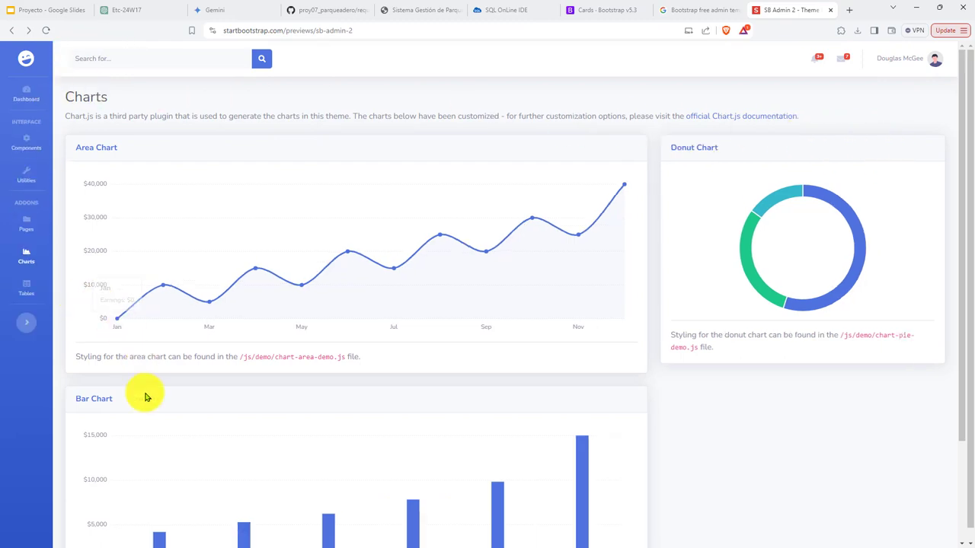
click(23, 328)
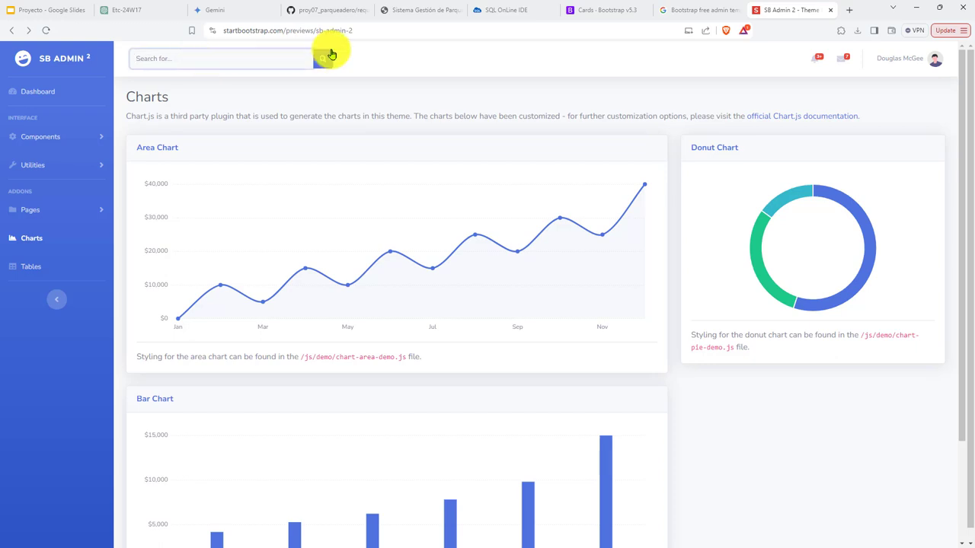
click(261, 61)
click(910, 61)
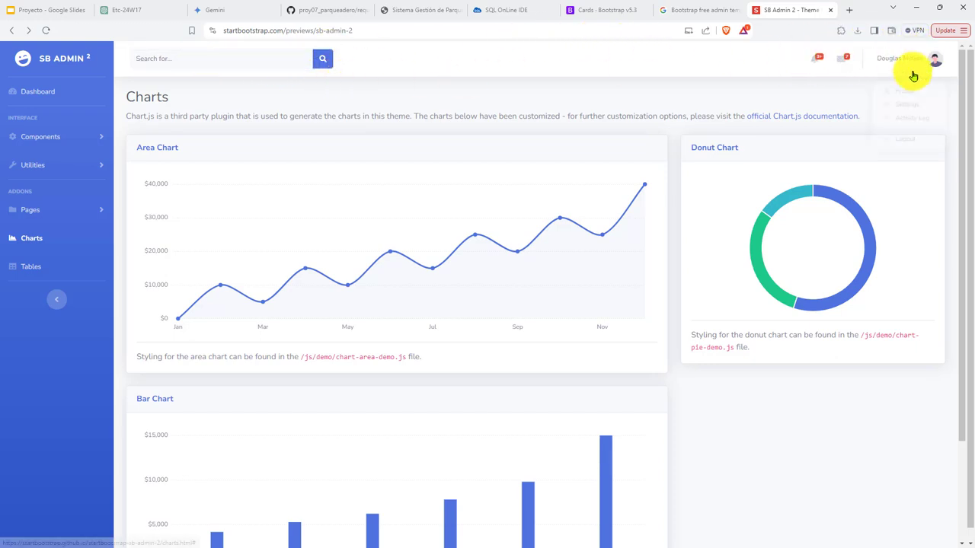
click(832, 92)
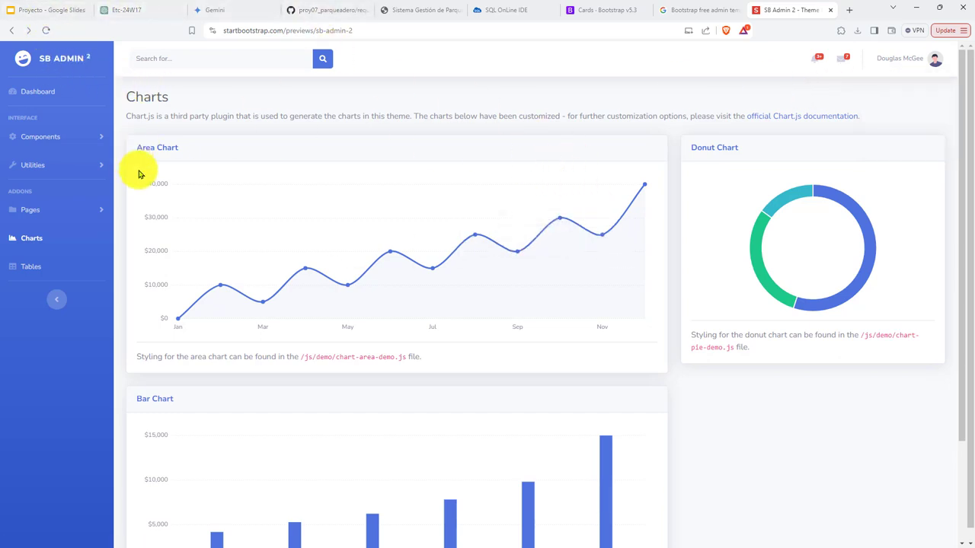
scroll(241, 419, down, 2)
scroll(241, 419, up, 2)
scroll(337, 364, down, 2)
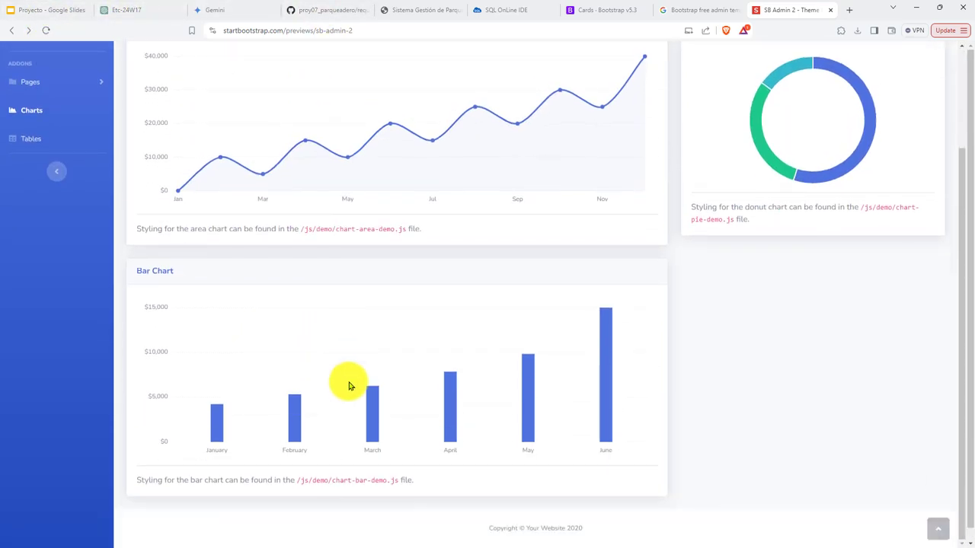
scroll(354, 392, up, 3)
- Review the templates/base.html layout code in the Etc-24W17 ChatGPT answer on organizing Flask templates
click(152, 11)
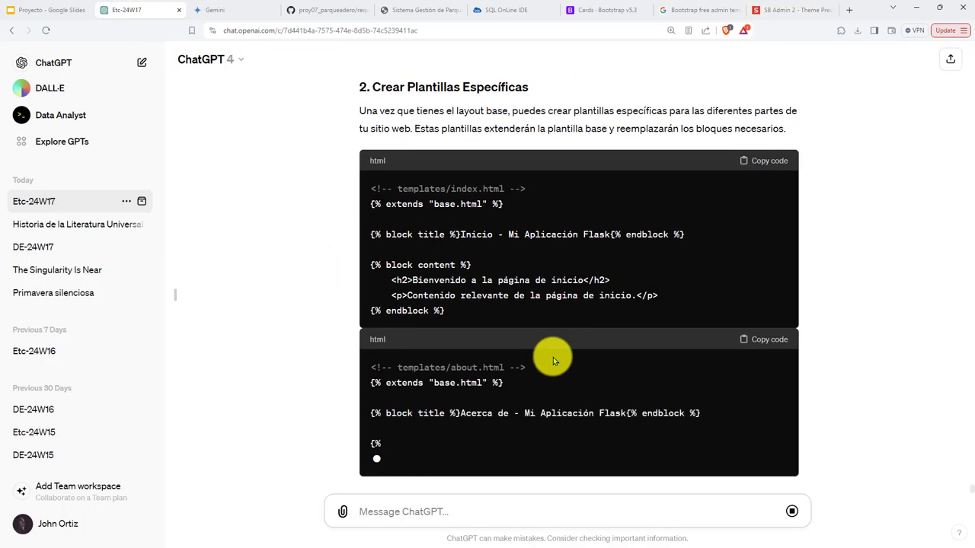
scroll(632, 235, up, 5)
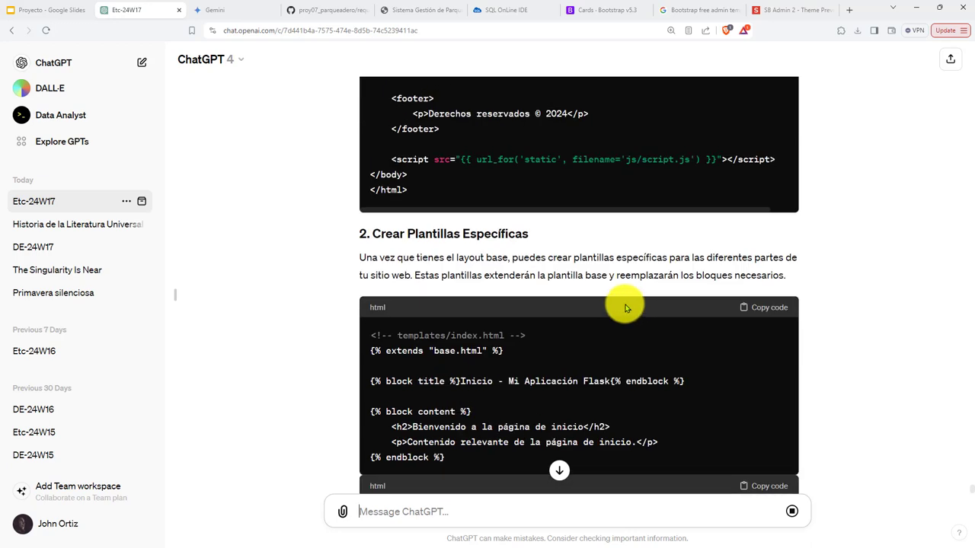
scroll(620, 322, up, 5)
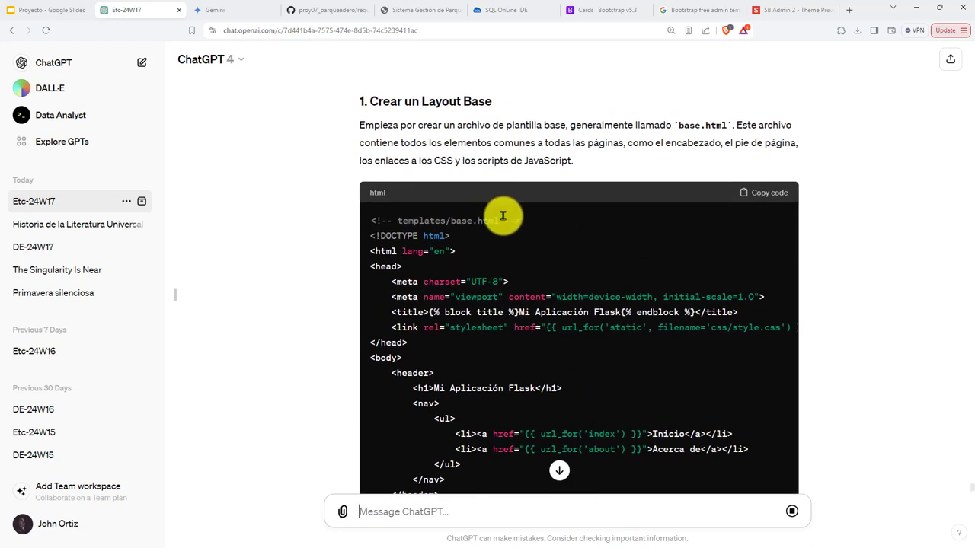
drag(470, 228, 536, 352)
click(535, 351)
- Capture the whole SB Admin 2 Charts preview page as an image and attach it to a new message in the Etc-24W17 ChatGPT chat
click(807, 9)
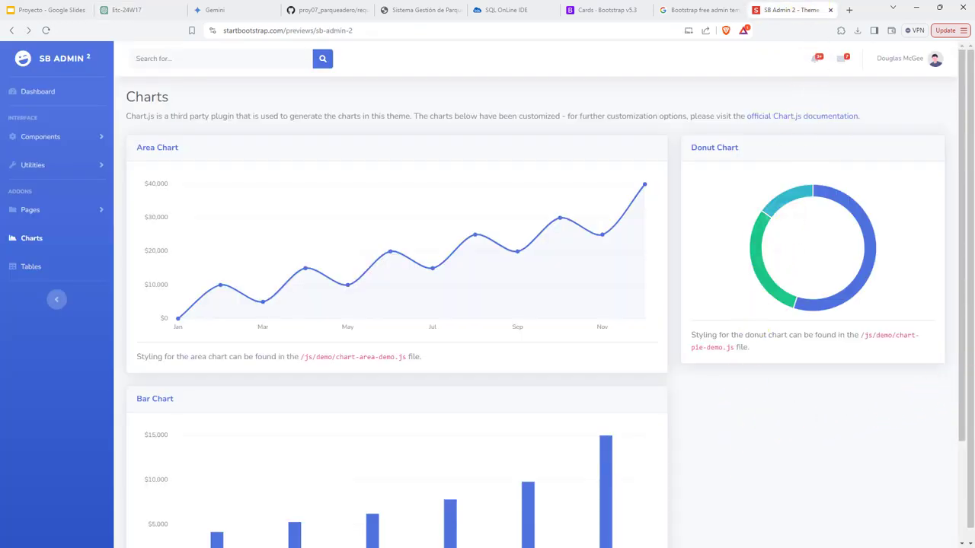
key(super+shift+c)
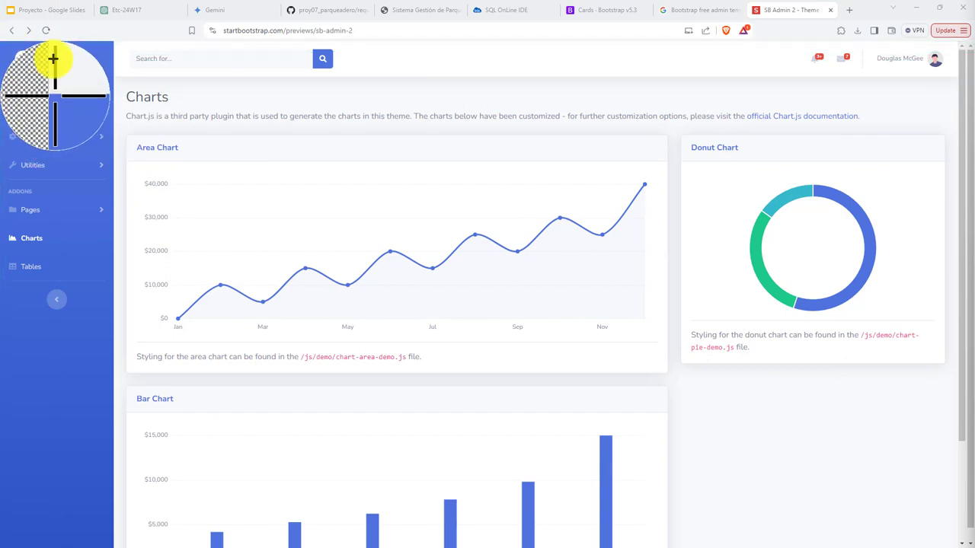
drag(5, 38, 969, 541)
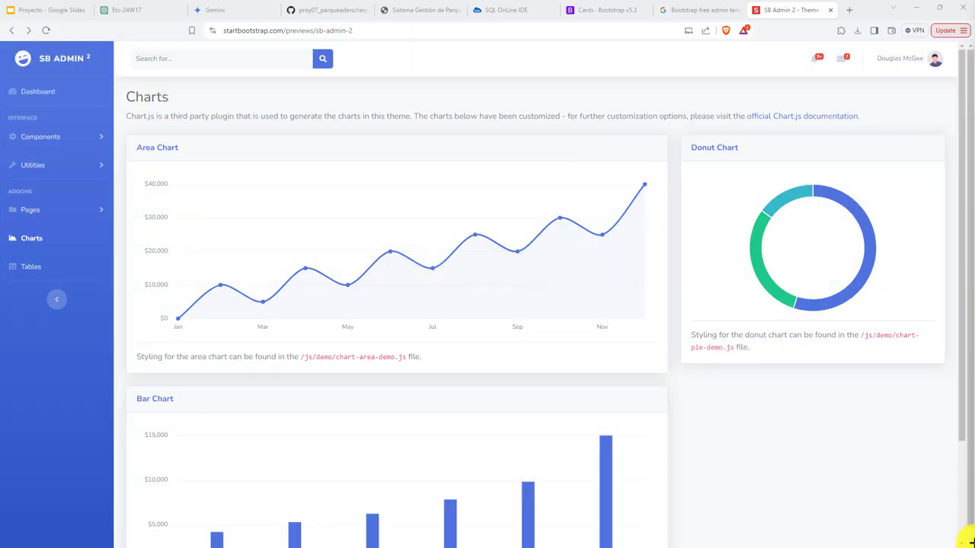
click(131, 10)
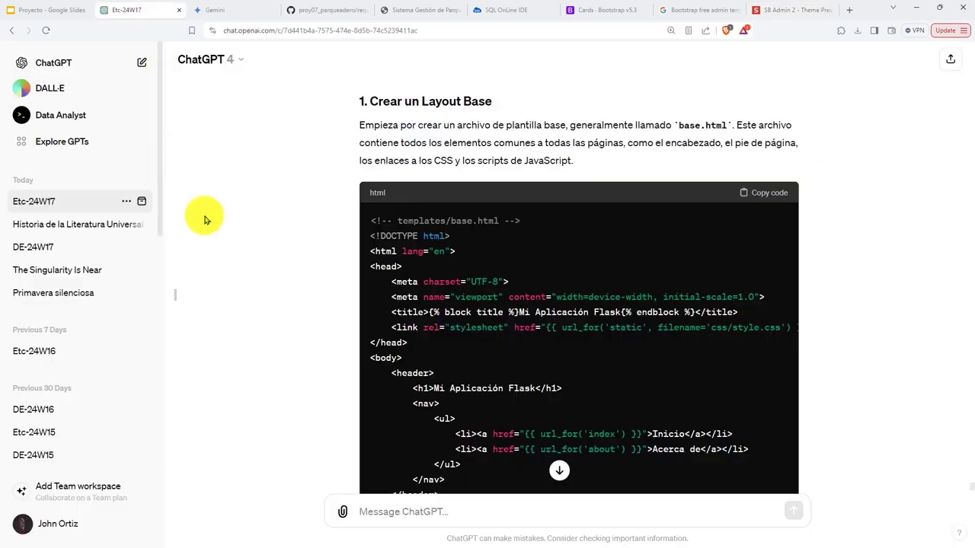
click(437, 505)
key(ctrl+v)
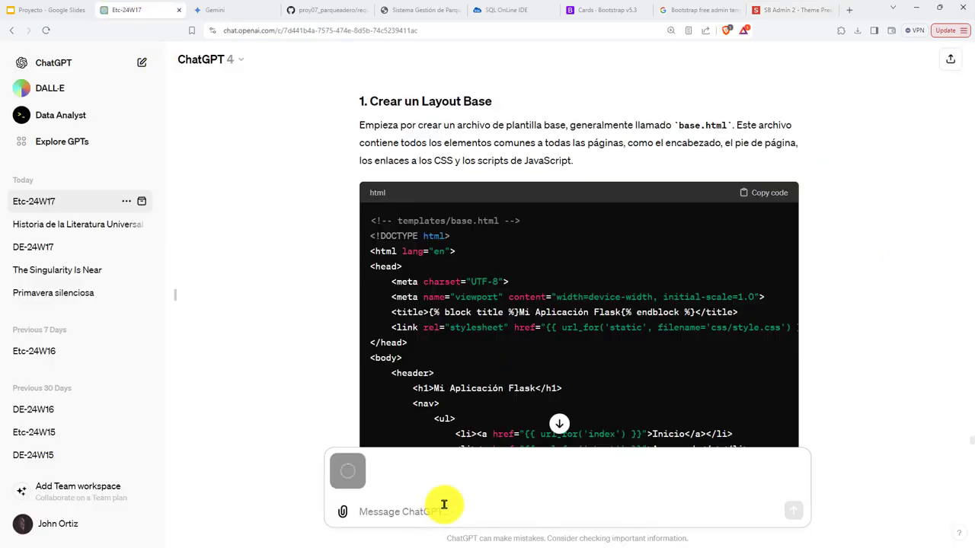